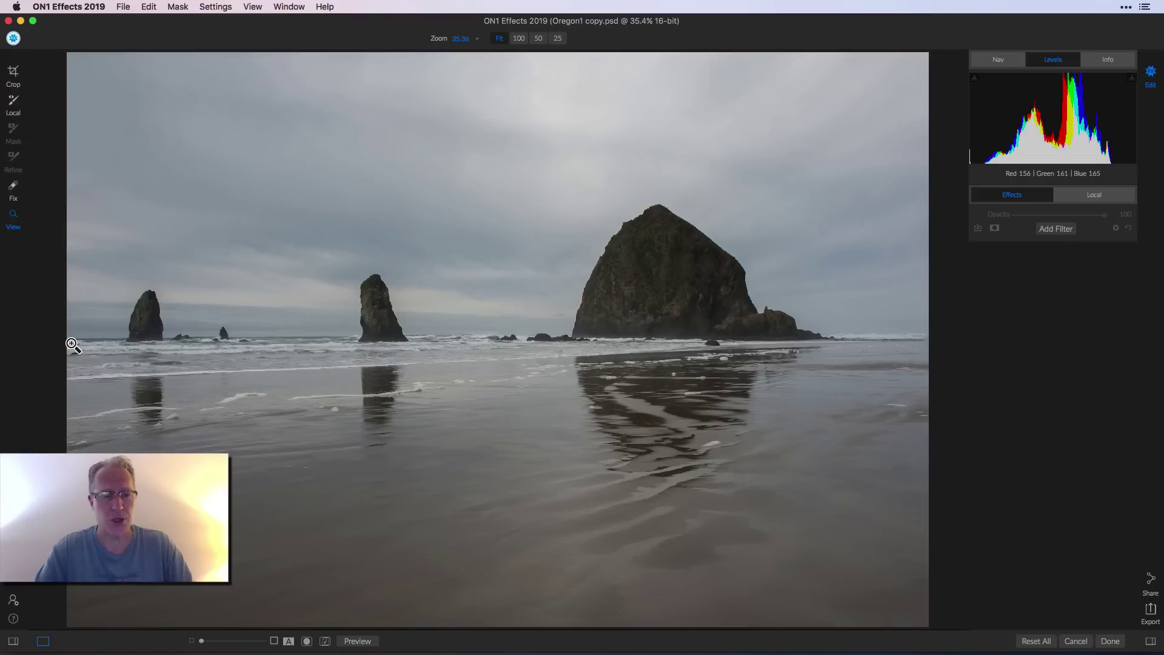
- Apply the Color Grading preset Cool Landscapes to the beach photo, then hide the preset browser
{"action": "left_click", "coordinate": [12, 643]}
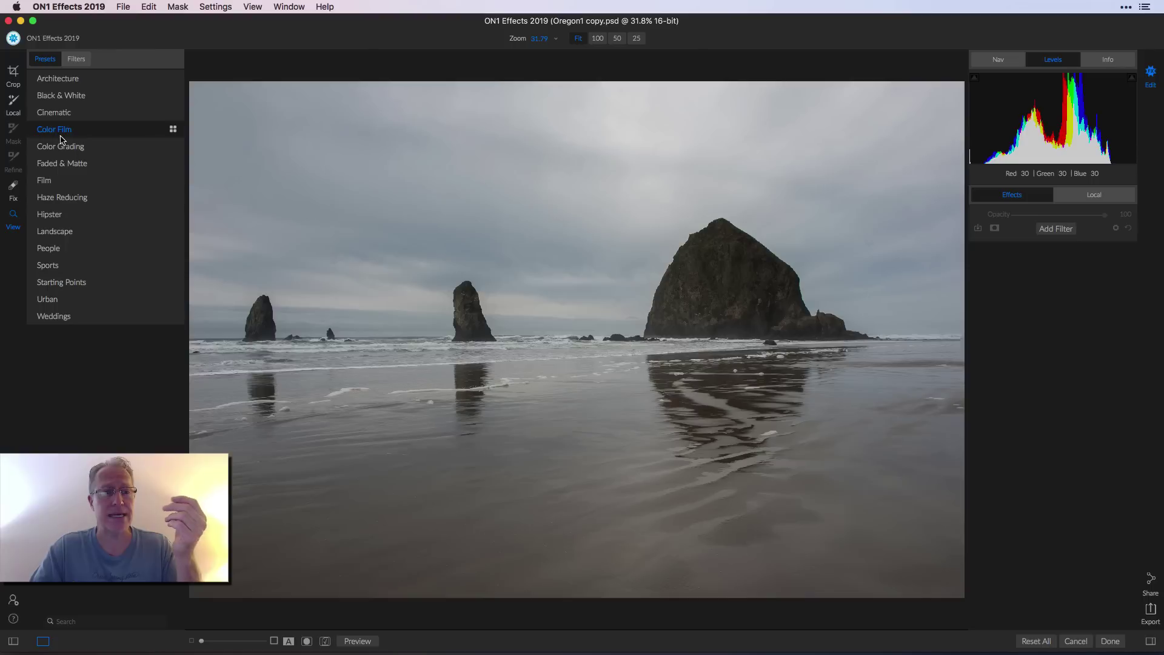
{"action": "left_click", "coordinate": [60, 147]}
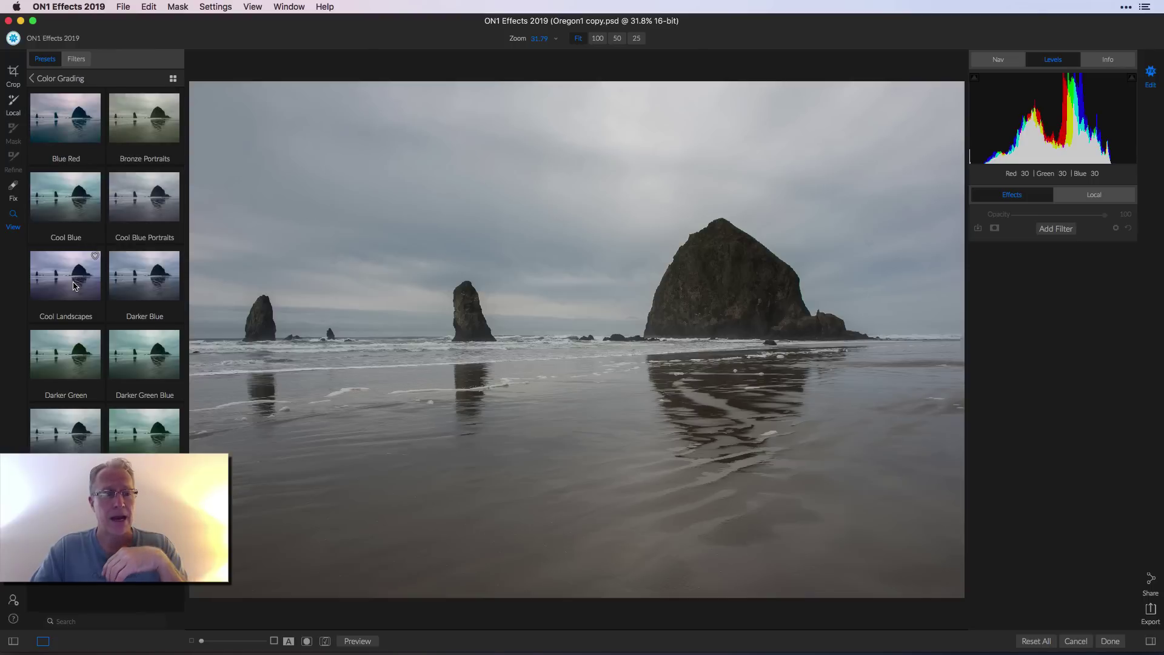
{"action": "left_click", "coordinate": [66, 271]}
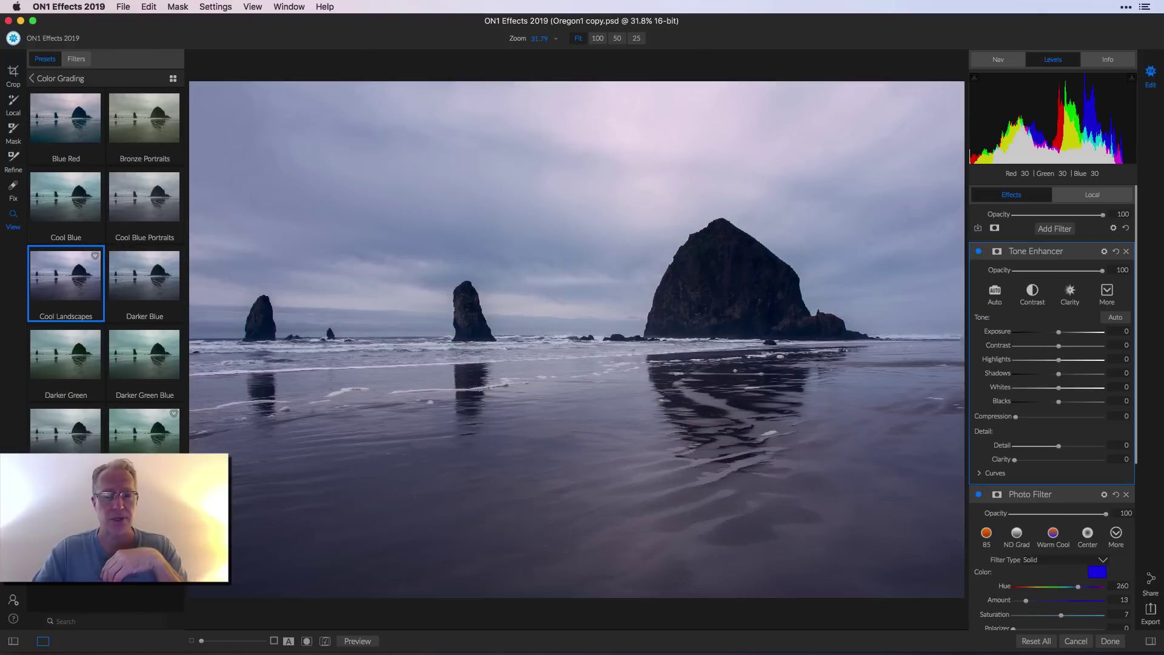
{"action": "left_click", "coordinate": [13, 641]}
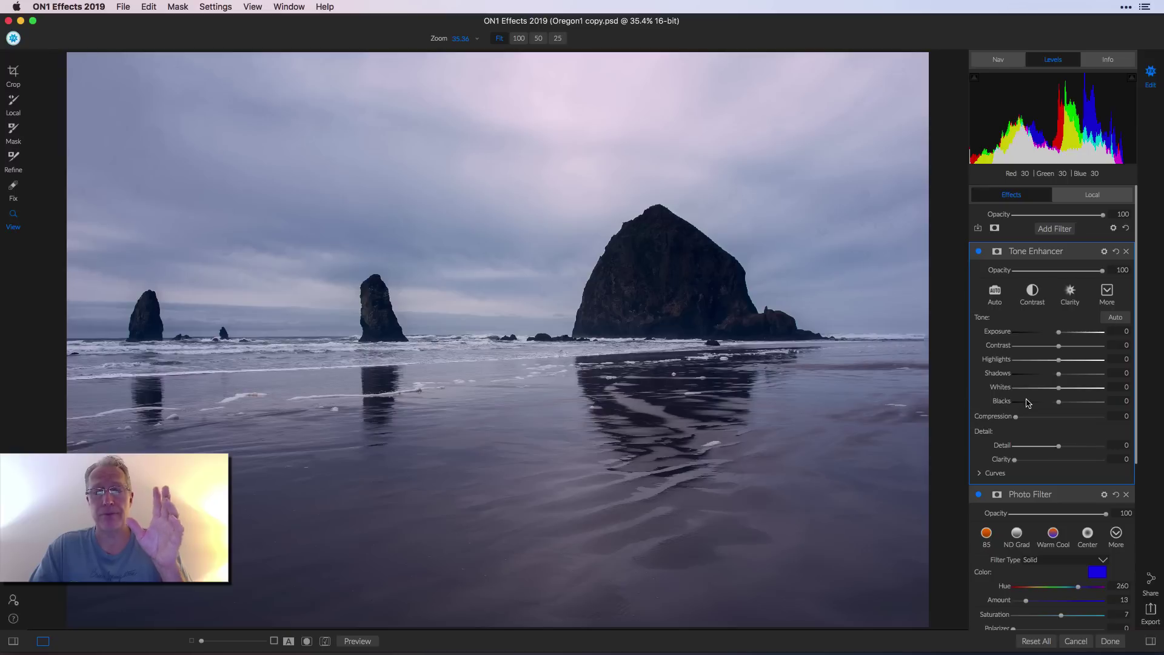
{"action": "scroll", "coordinate": [1028, 402], "scroll_direction": "down", "scroll_amount": 5}
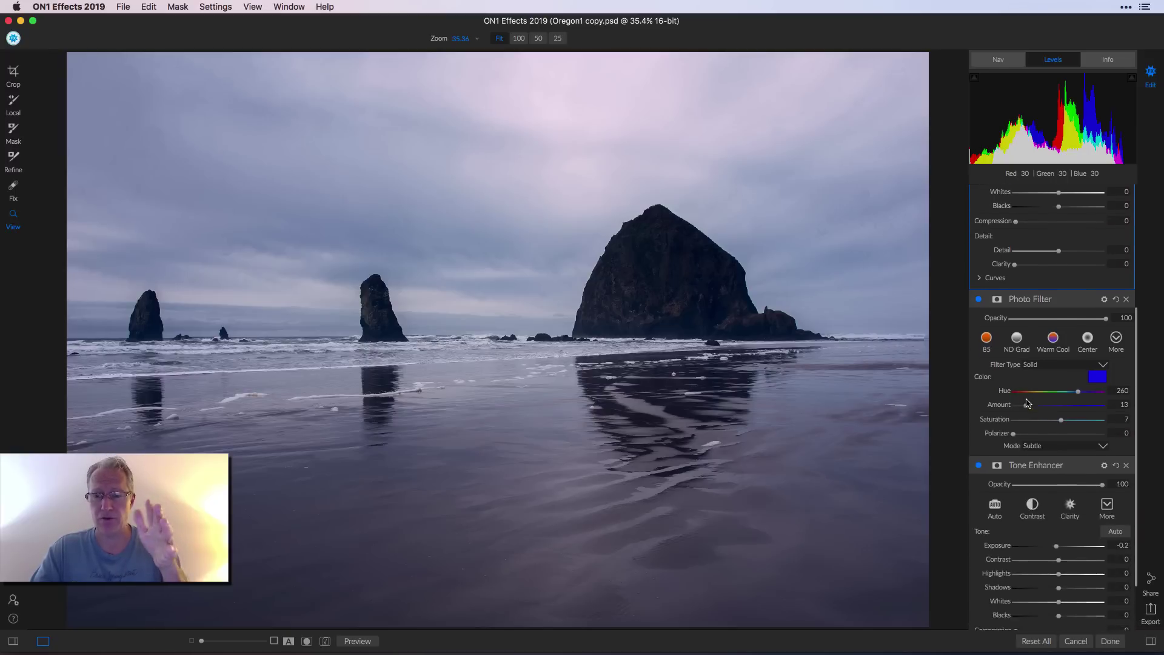
{"action": "scroll", "coordinate": [1028, 402], "scroll_direction": "up", "scroll_amount": 5}
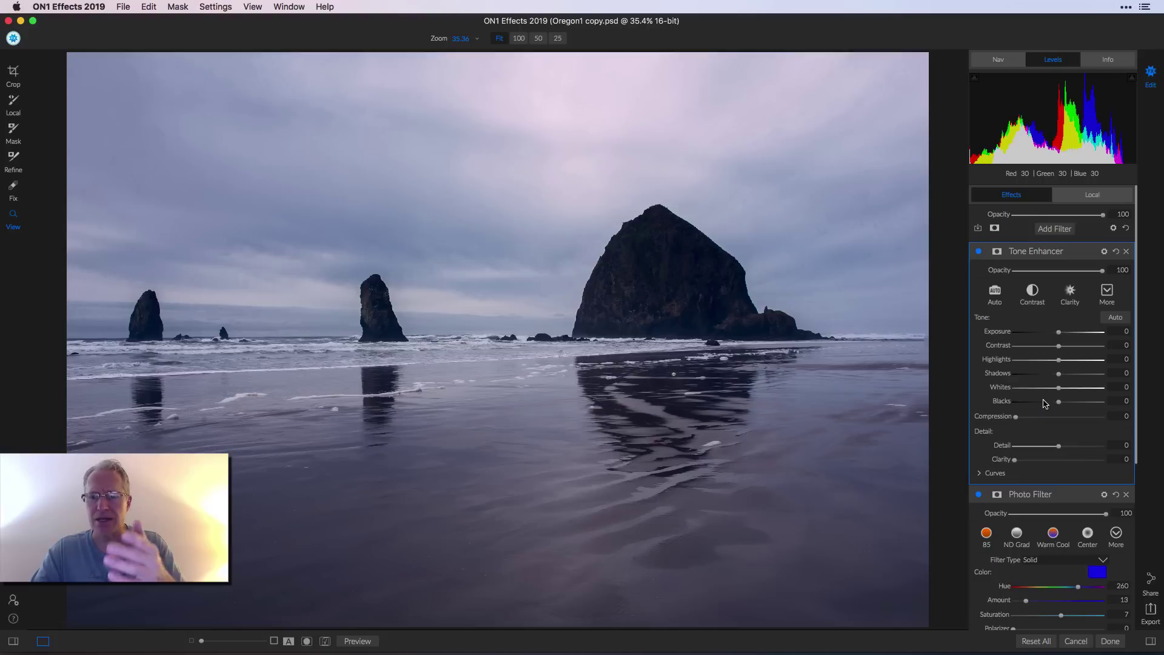
{"action": "scroll", "coordinate": [1045, 400], "scroll_direction": "down", "scroll_amount": 2}
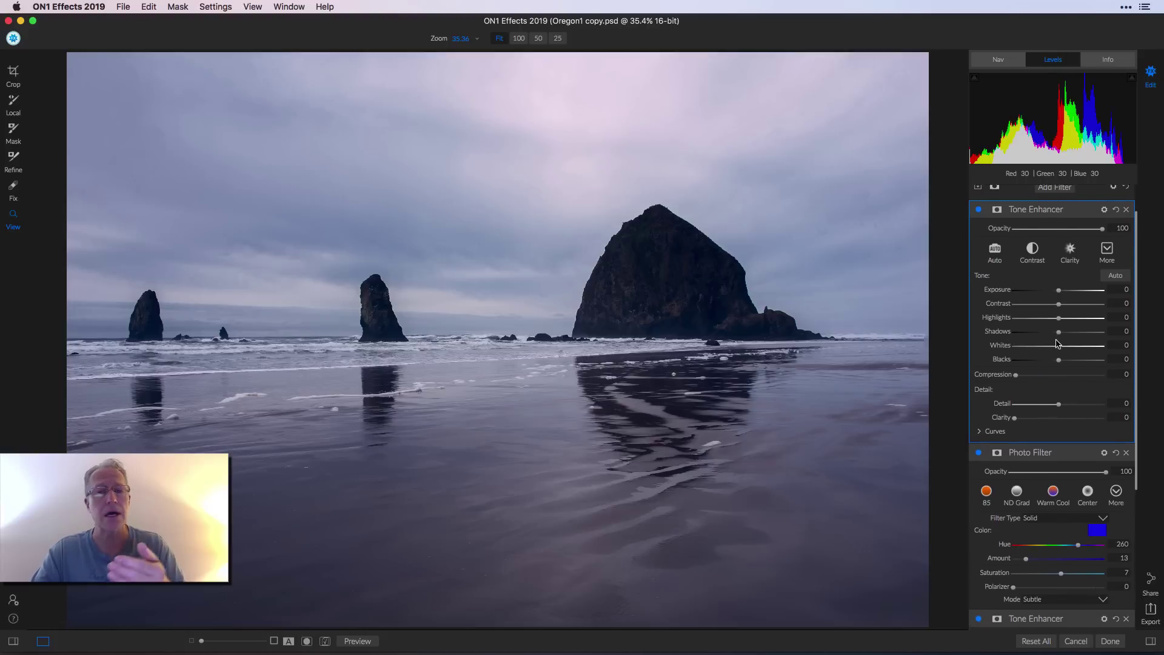
{"action": "scroll", "coordinate": [1025, 364], "scroll_direction": "down", "scroll_amount": 3}
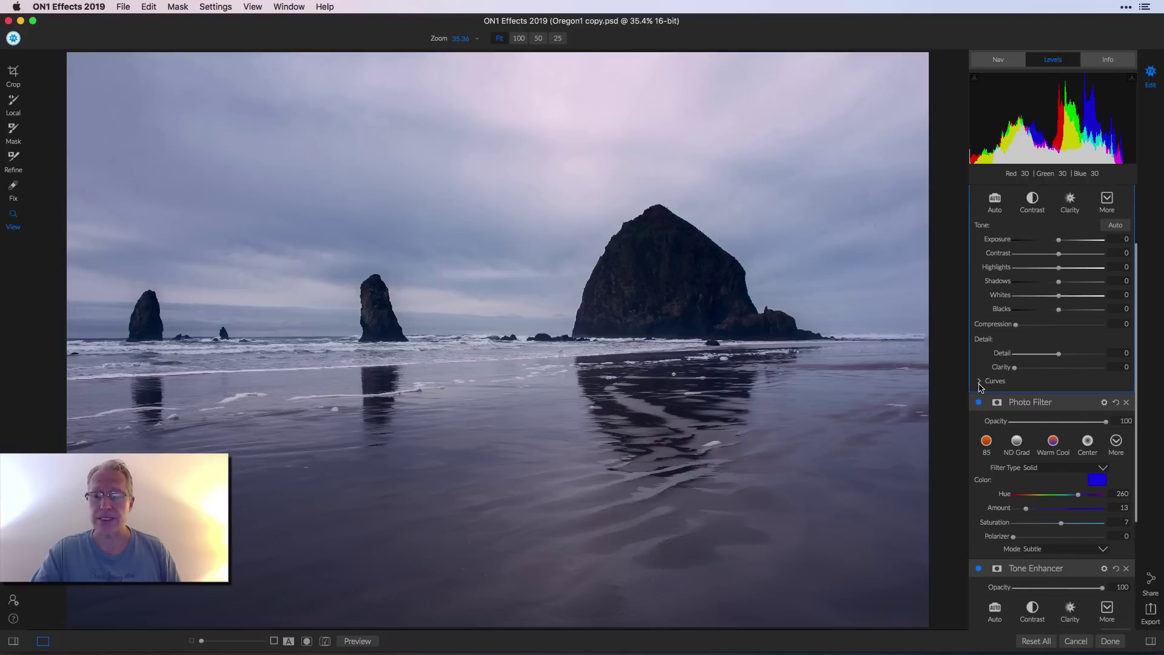
{"action": "left_click", "coordinate": [981, 382]}
{"action": "scroll", "coordinate": [1024, 391], "scroll_direction": "down", "scroll_amount": 3}
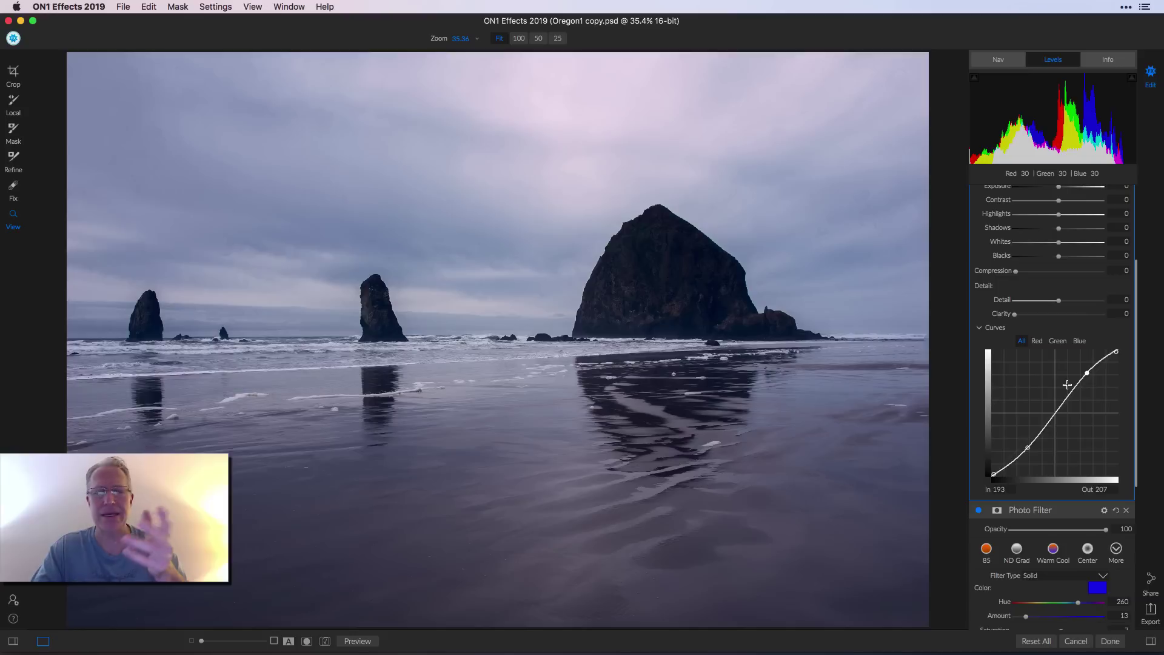
{"action": "left_click", "coordinate": [981, 329]}
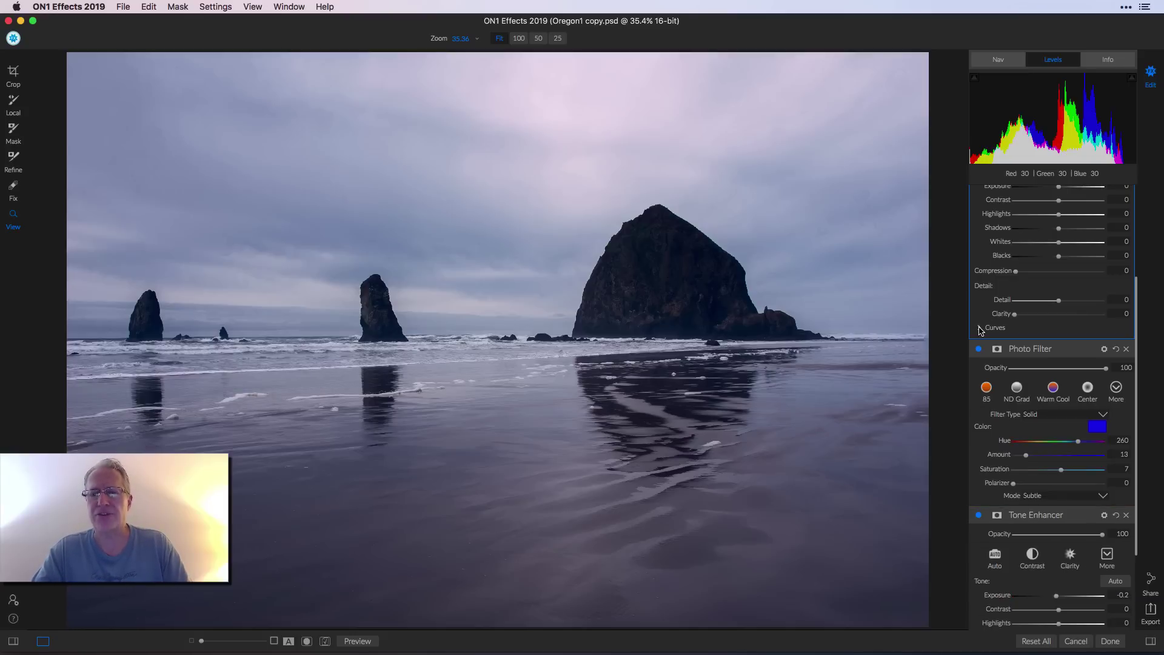
{"action": "left_click", "coordinate": [979, 252]}
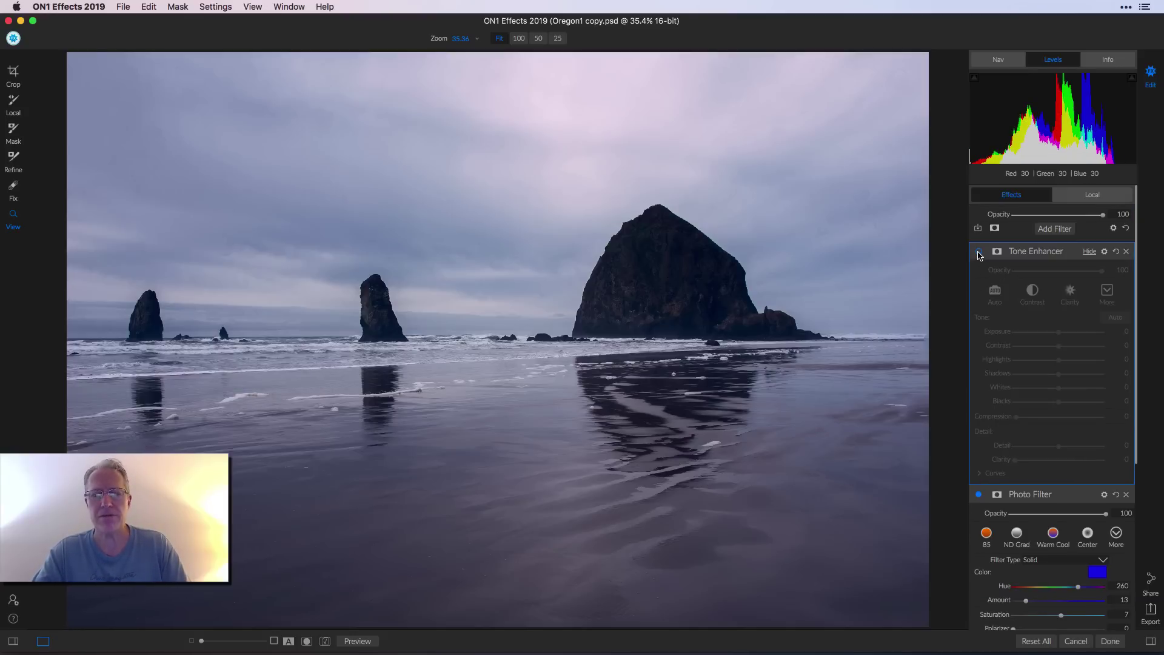
{"action": "left_click", "coordinate": [979, 252]}
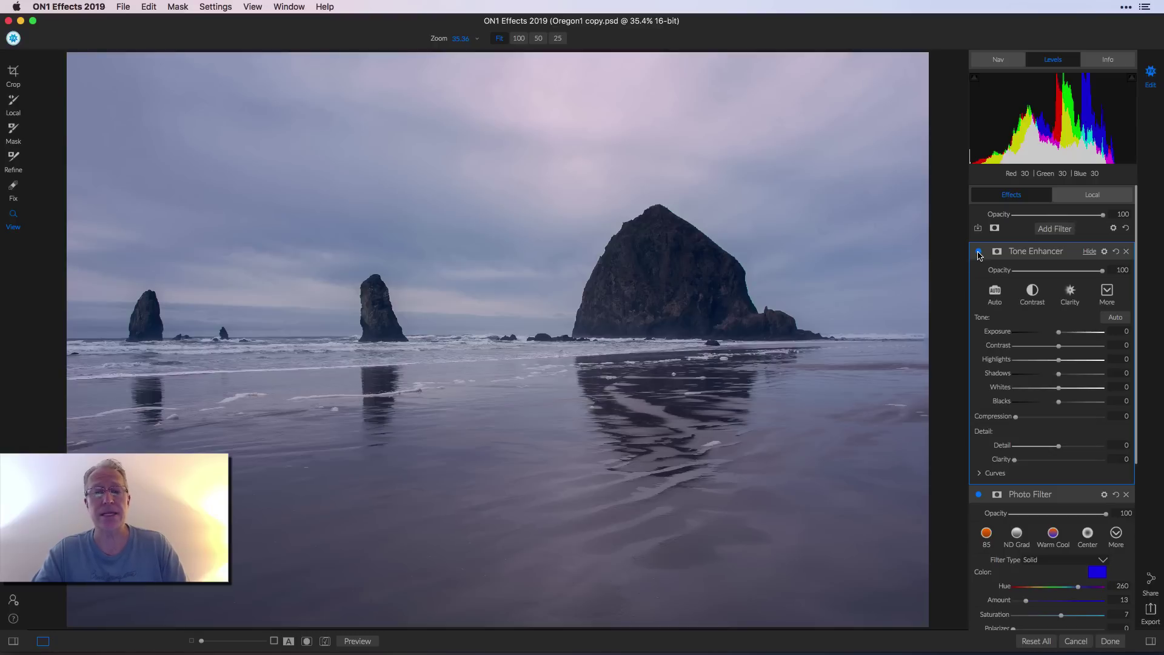
{"action": "scroll", "coordinate": [1069, 418], "scroll_direction": "down", "scroll_amount": 5}
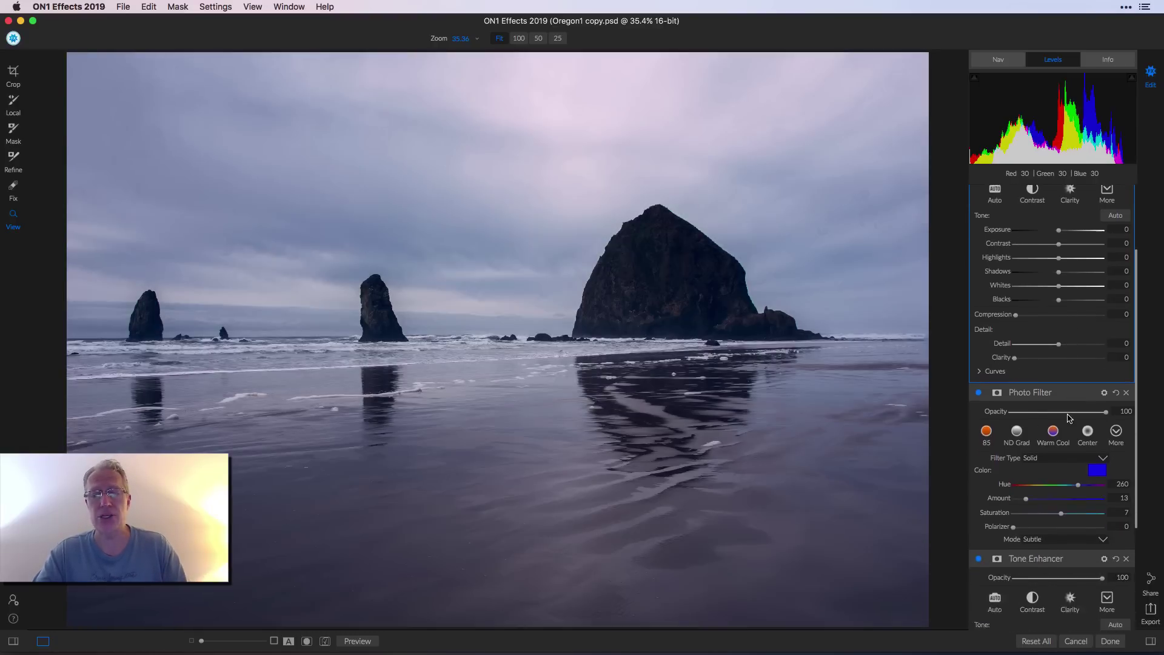
{"action": "scroll", "coordinate": [1069, 418], "scroll_direction": "down", "scroll_amount": 2}
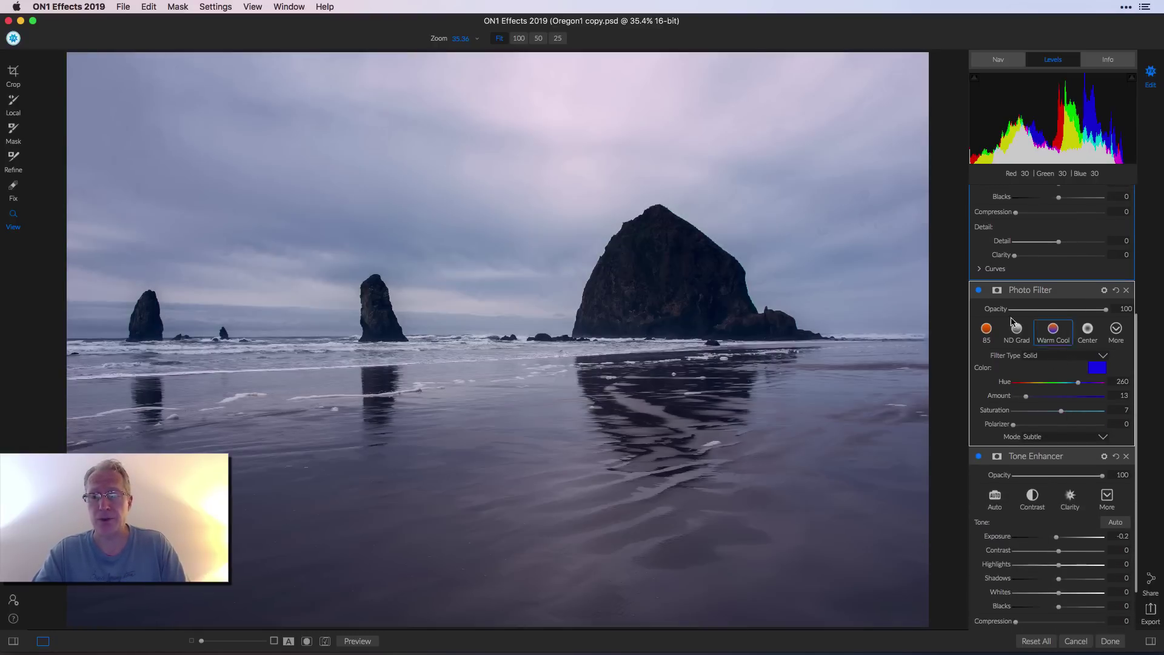
{"action": "left_click", "coordinate": [979, 291]}
{"action": "left_click", "coordinate": [979, 290]}
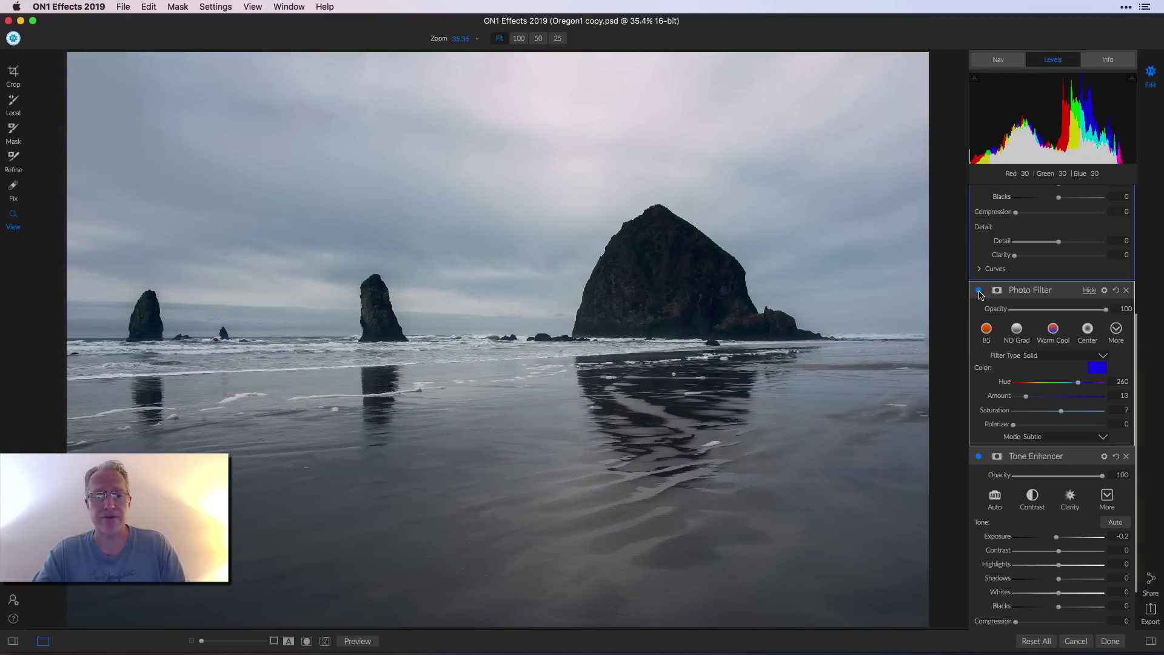
{"action": "scroll", "coordinate": [1045, 419], "scroll_direction": "down", "scroll_amount": 2}
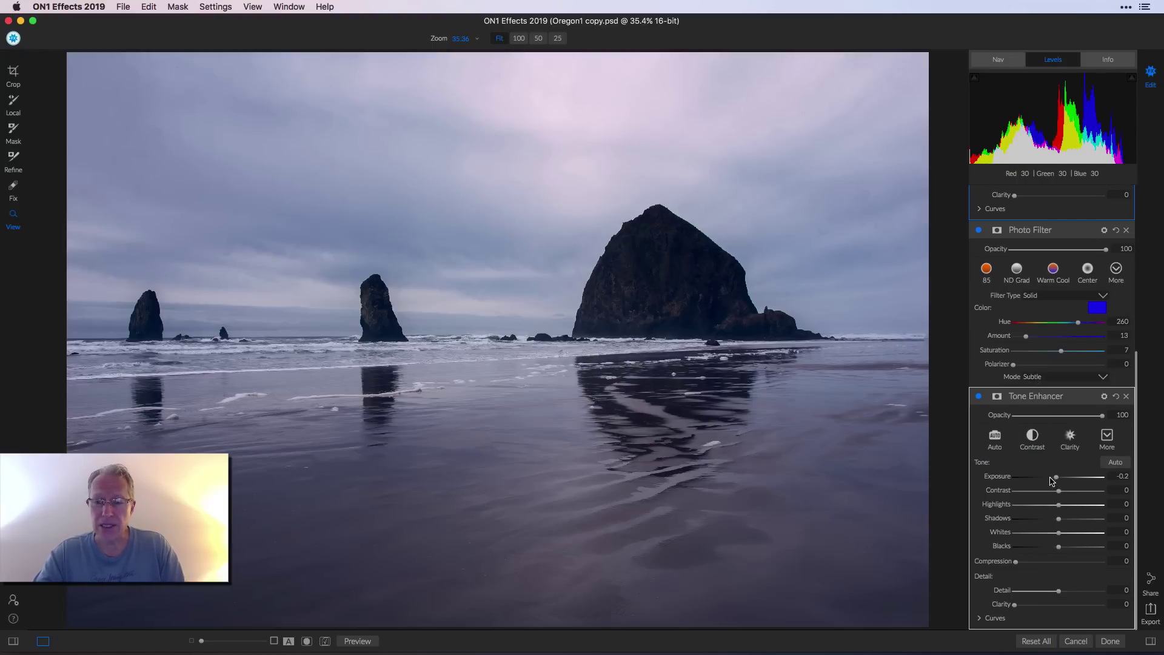
{"action": "left_click", "coordinate": [981, 618]}
{"action": "scroll", "coordinate": [1019, 563], "scroll_direction": "down", "scroll_amount": 5}
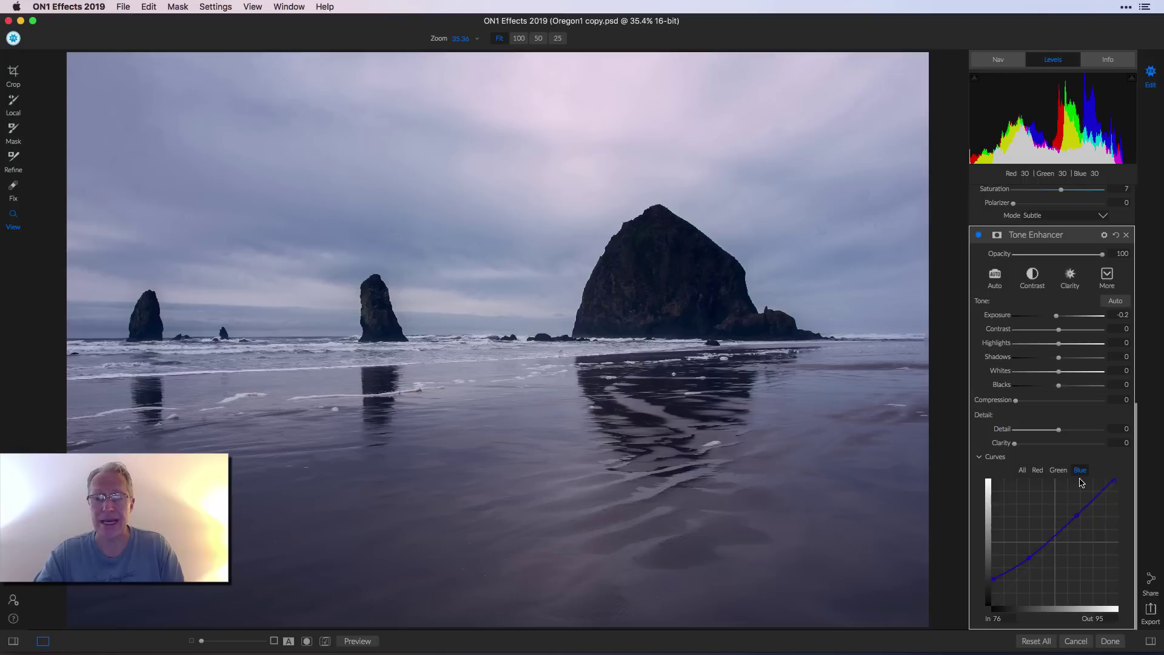
{"action": "scroll", "coordinate": [1062, 477], "scroll_direction": "up", "scroll_amount": 6}
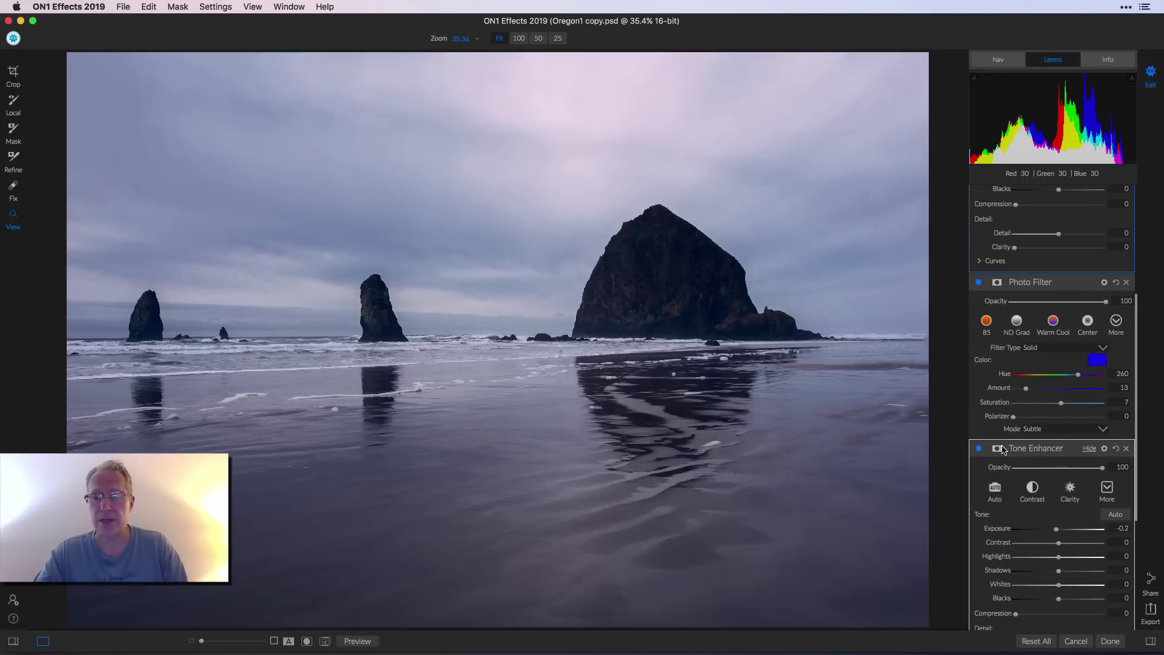
{"action": "left_click", "coordinate": [979, 449]}
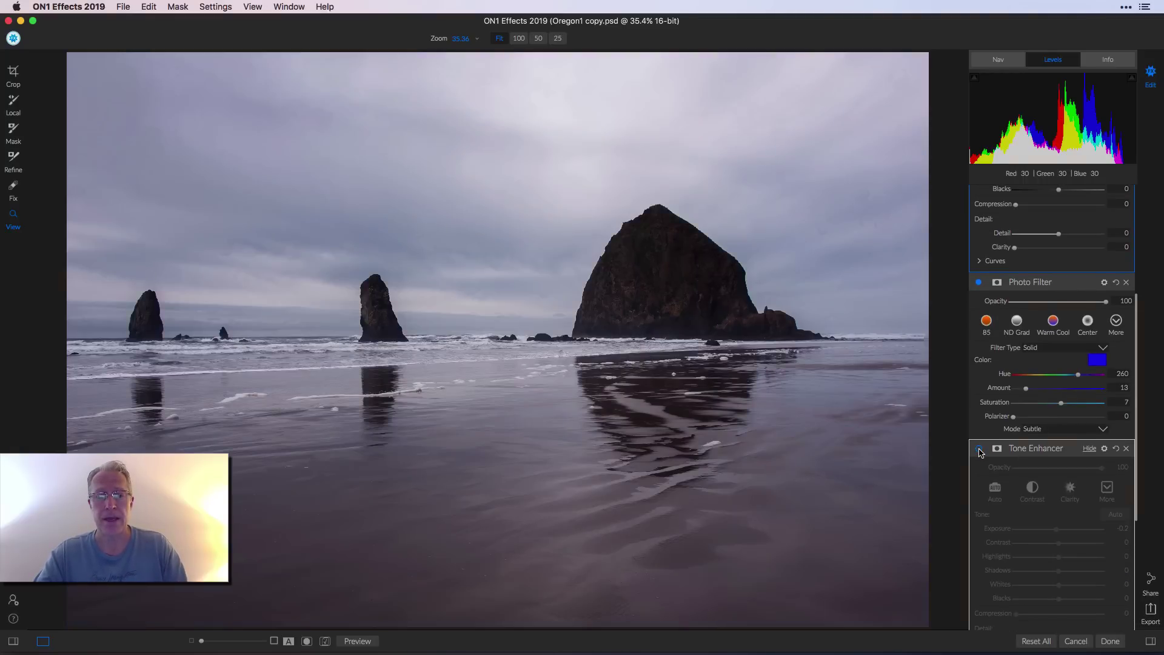
{"action": "left_click", "coordinate": [979, 448]}
{"action": "scroll", "coordinate": [980, 452], "scroll_direction": "up", "scroll_amount": 2}
{"action": "scroll", "coordinate": [980, 451], "scroll_direction": "up", "scroll_amount": 4}
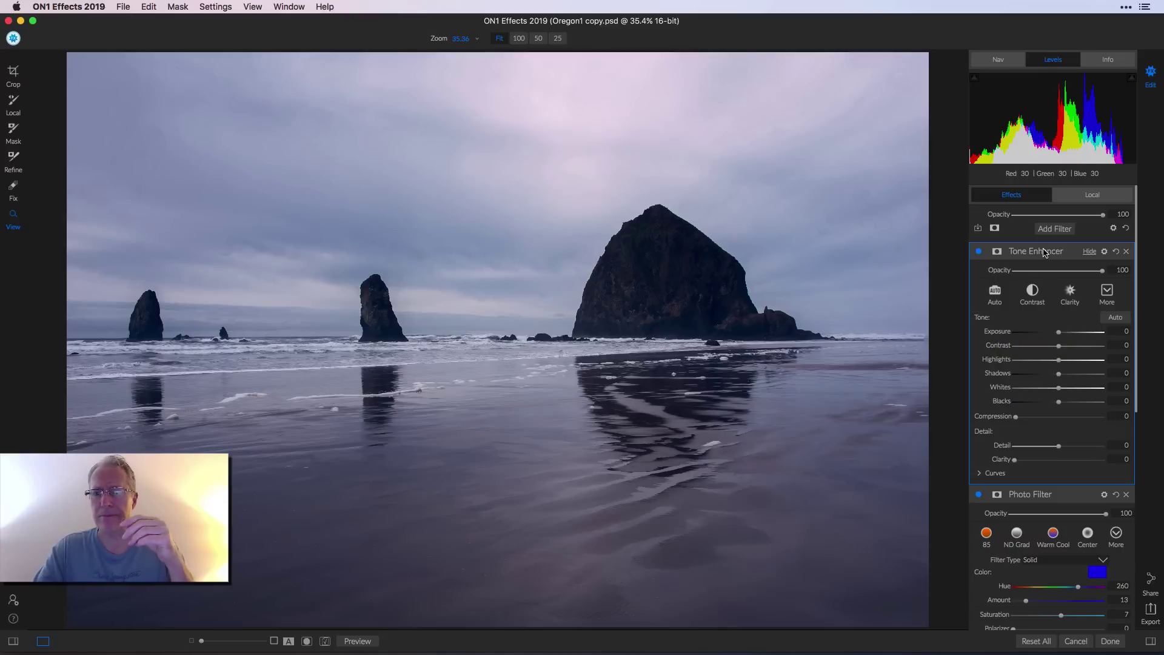
- Create a local adjustment using the Darken preset with exposure at -1
{"action": "left_click", "coordinate": [1094, 200]}
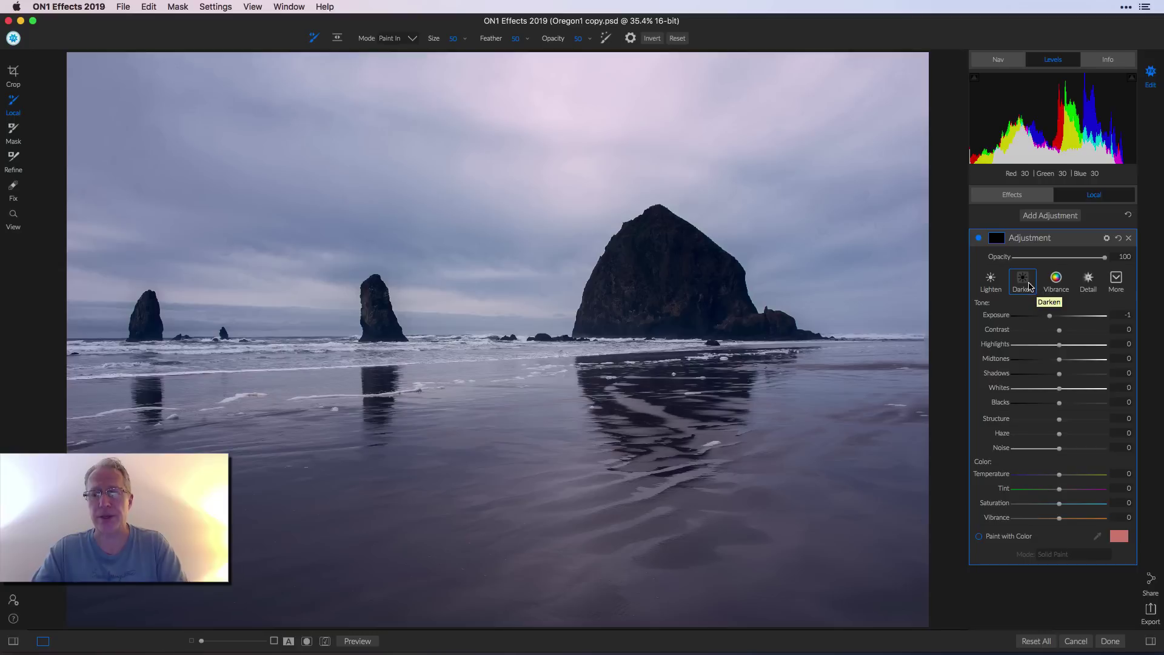
{"action": "left_click", "coordinate": [1029, 286]}
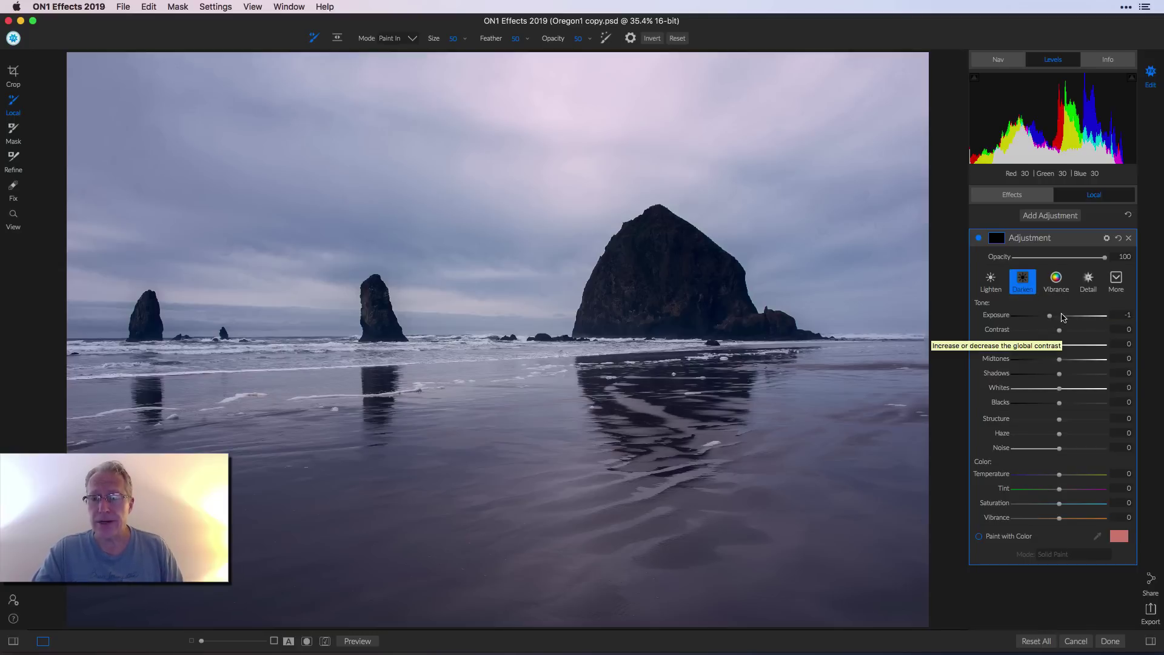
{"action": "left_click", "coordinate": [1119, 238]}
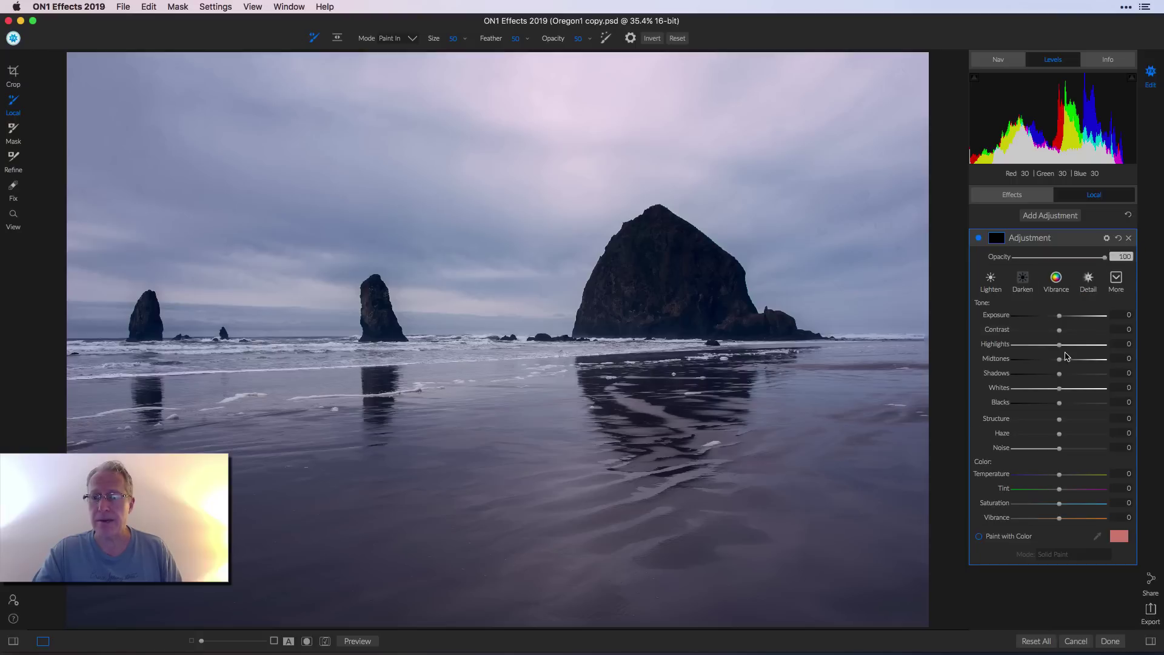
{"action": "left_click", "coordinate": [1023, 281]}
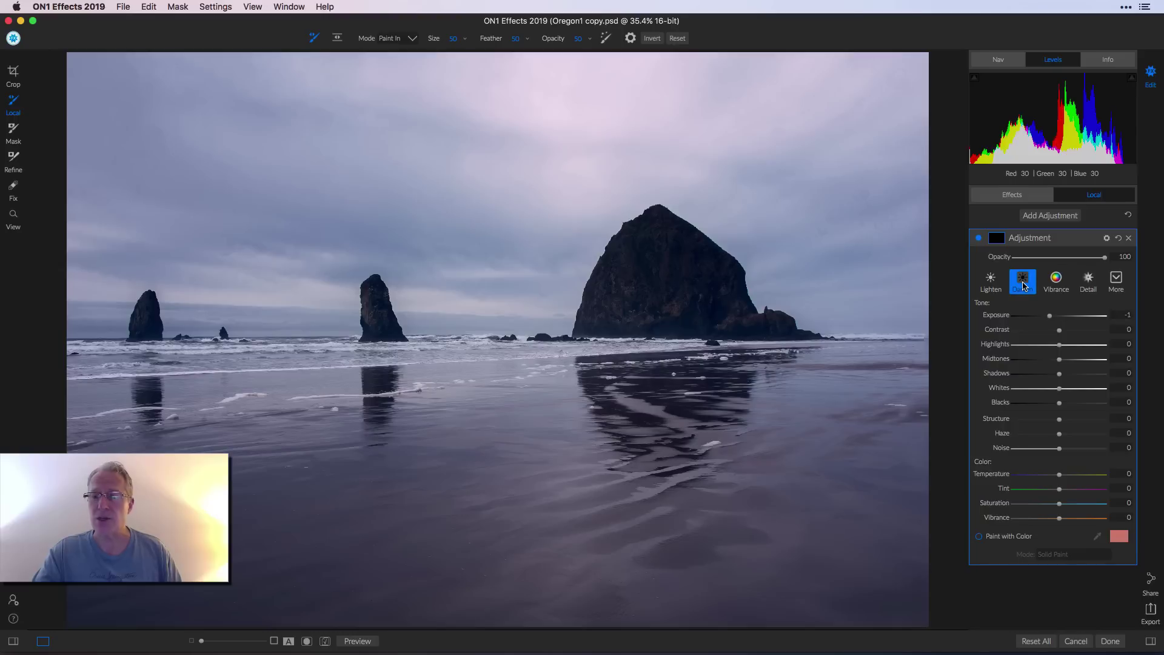
- Confine the Darken adjustment to the sky with an adjustable gradient centred near the horizon, feather widened
{"action": "left_click", "coordinate": [337, 40]}
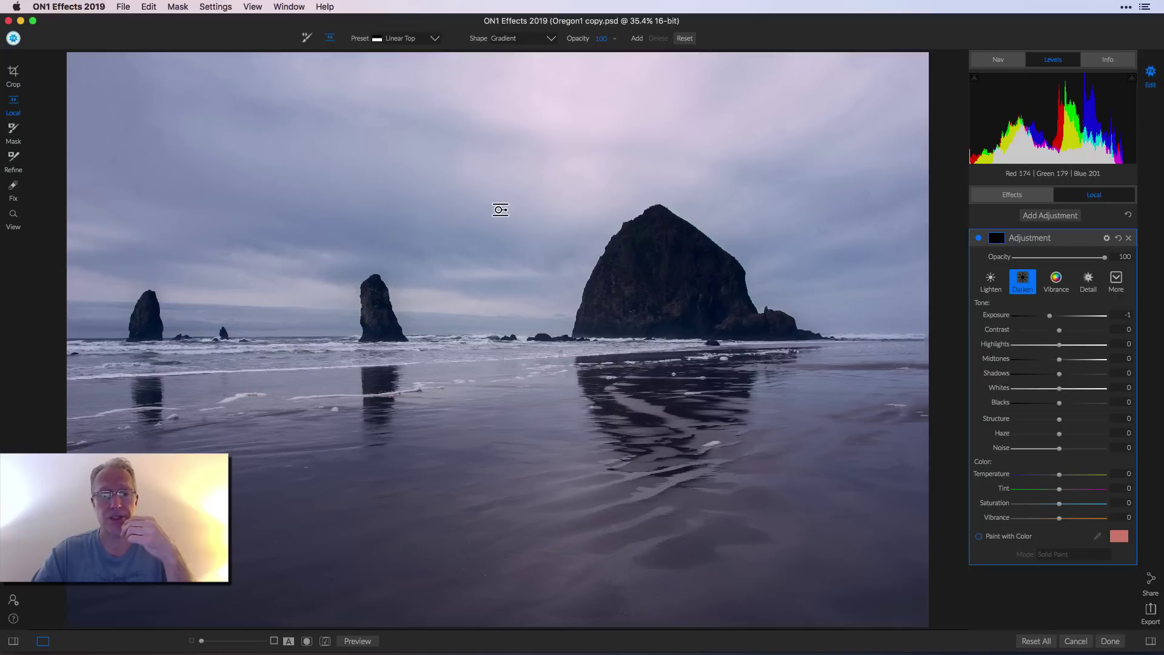
{"action": "left_click", "coordinate": [515, 282]}
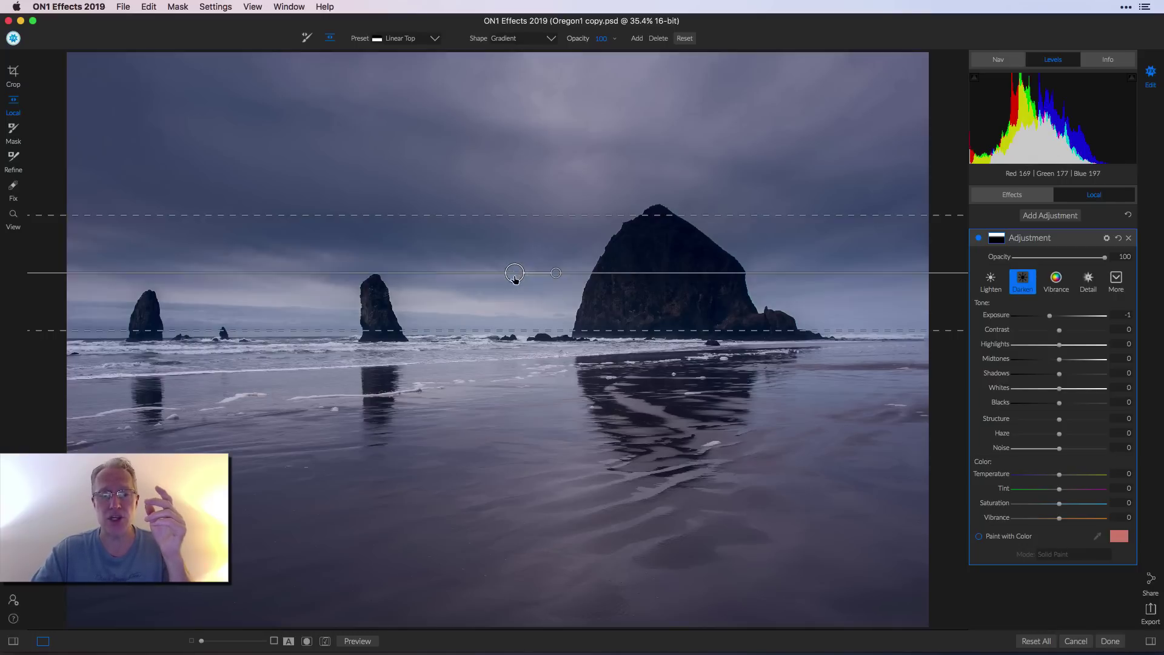
{"action": "left_click_drag", "start_coordinate": [515, 282], "coordinate": [519, 343]}
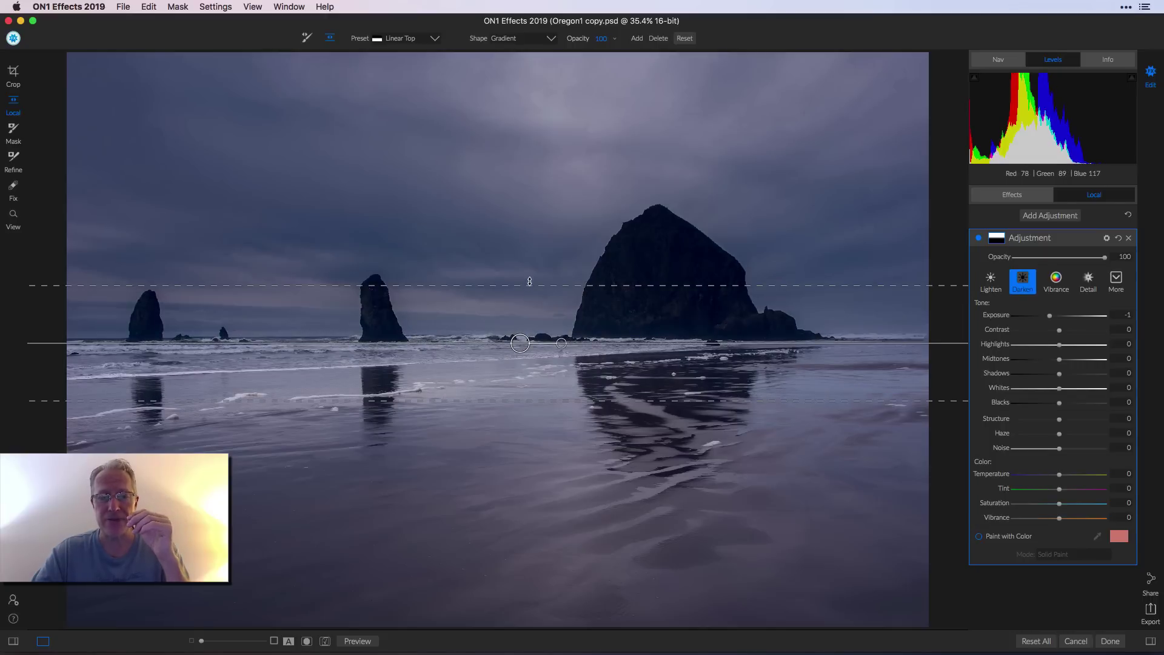
{"action": "left_click_drag", "start_coordinate": [530, 283], "coordinate": [530, 261]}
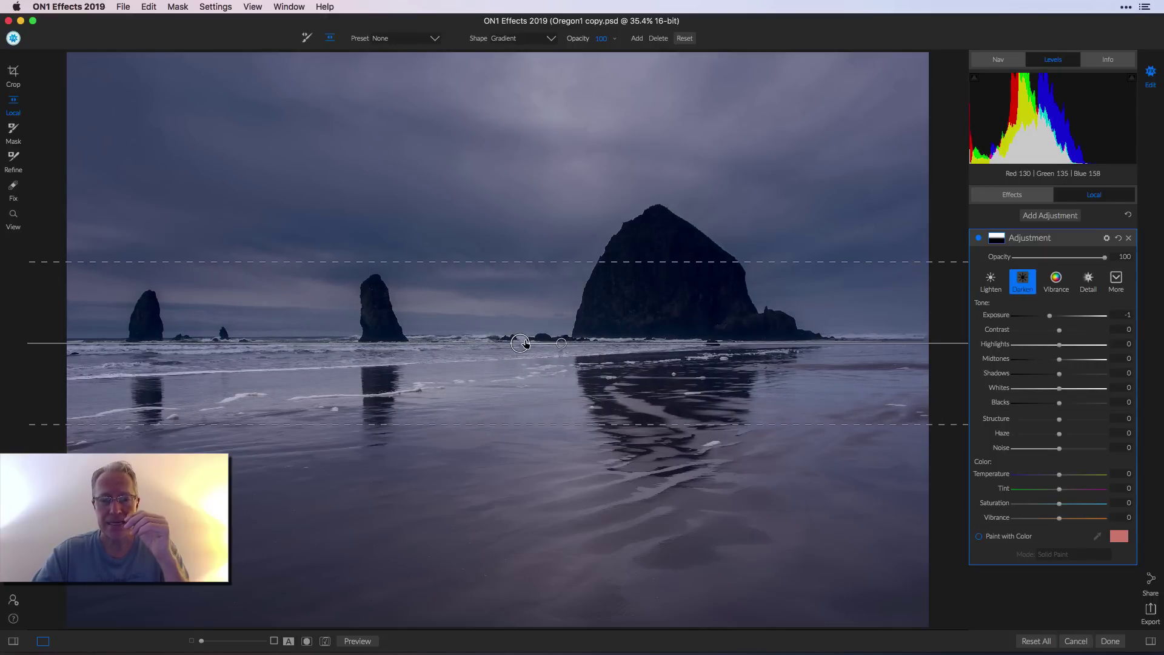
{"action": "left_click_drag", "start_coordinate": [524, 340], "coordinate": [526, 328]}
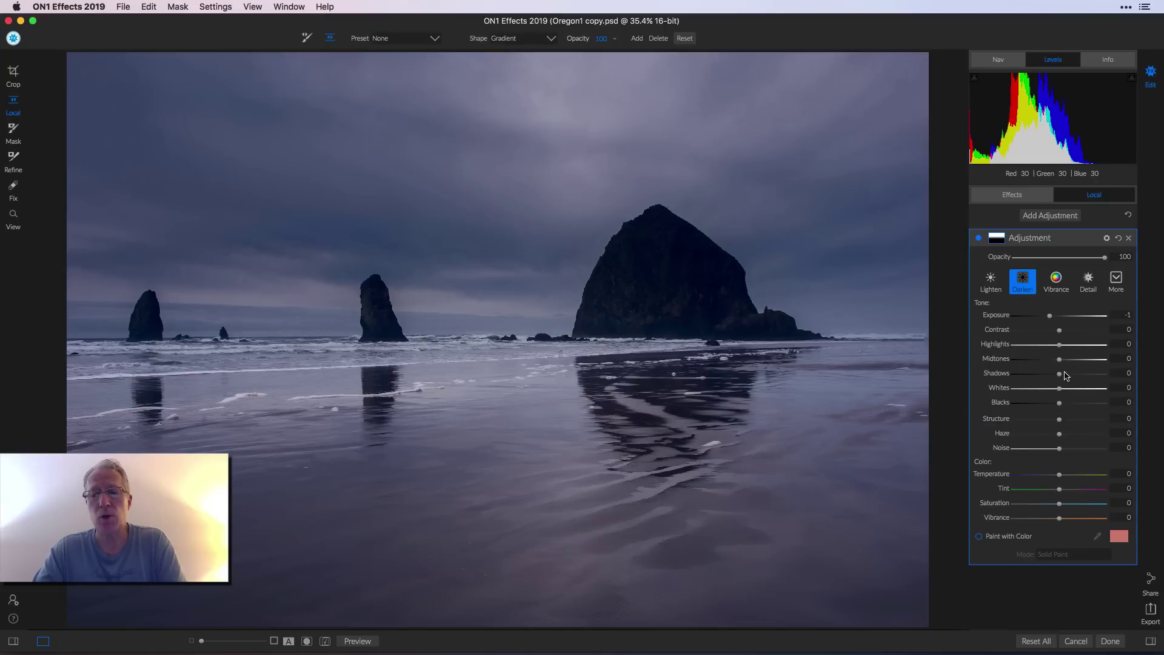
- Add a second local adjustment, toggling the sky darkening off and on to compare
{"action": "left_click", "coordinate": [1068, 217]}
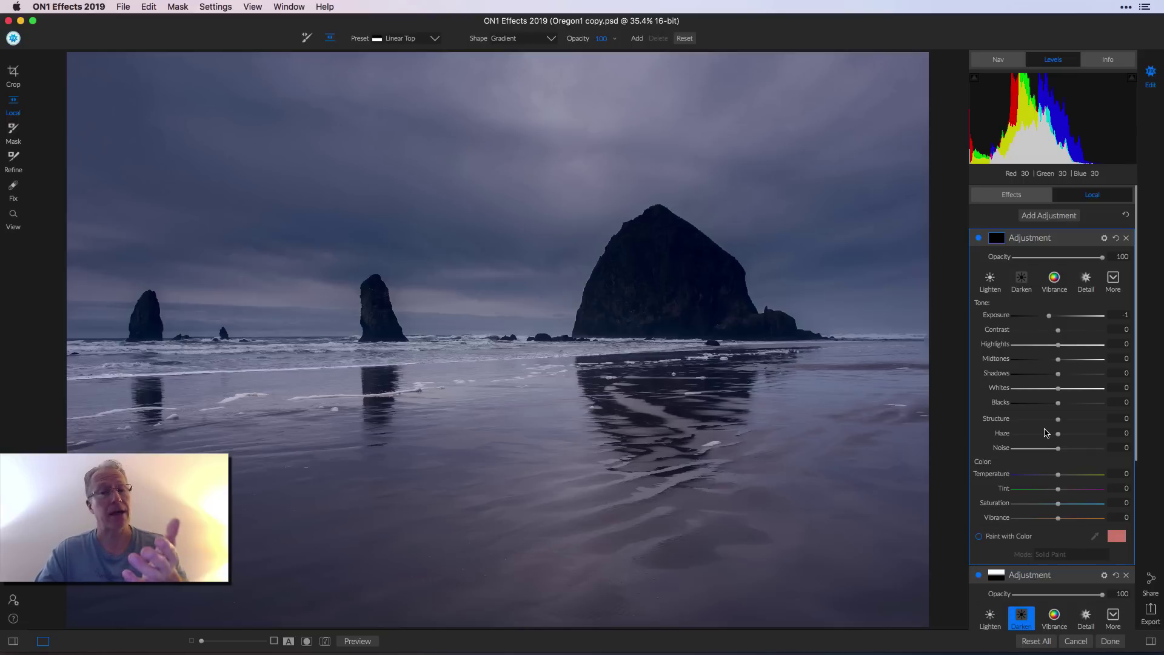
{"action": "scroll", "coordinate": [1048, 437], "scroll_direction": "down", "scroll_amount": 3}
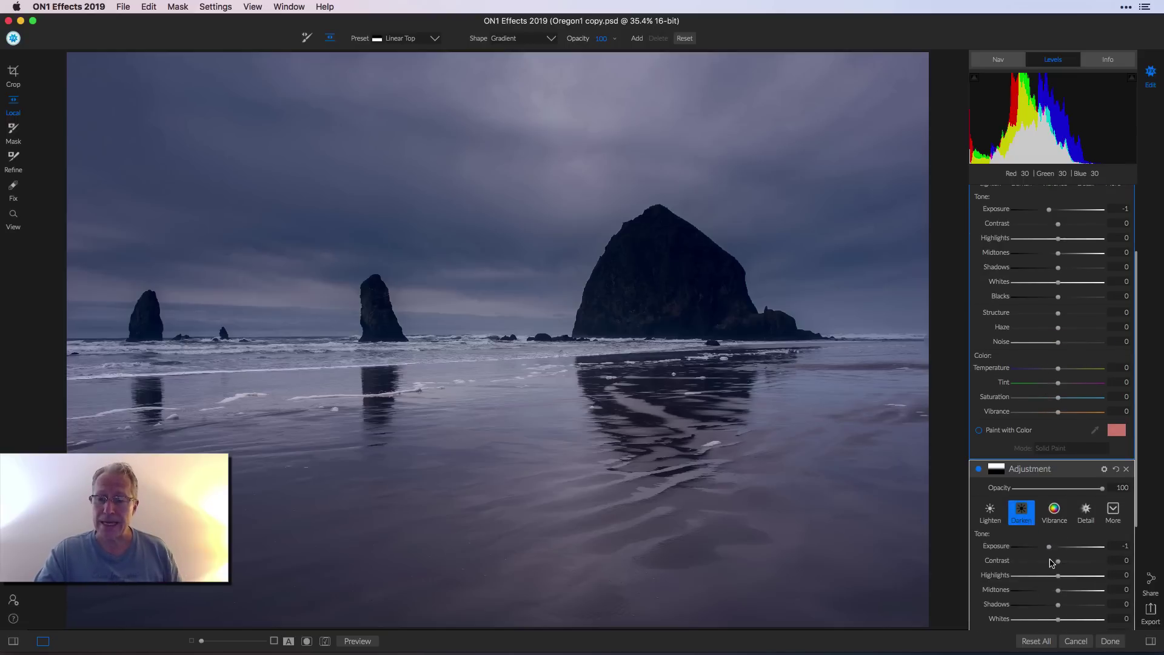
{"action": "scroll", "coordinate": [1052, 563], "scroll_direction": "down", "scroll_amount": 5}
{"action": "left_click", "coordinate": [979, 303]}
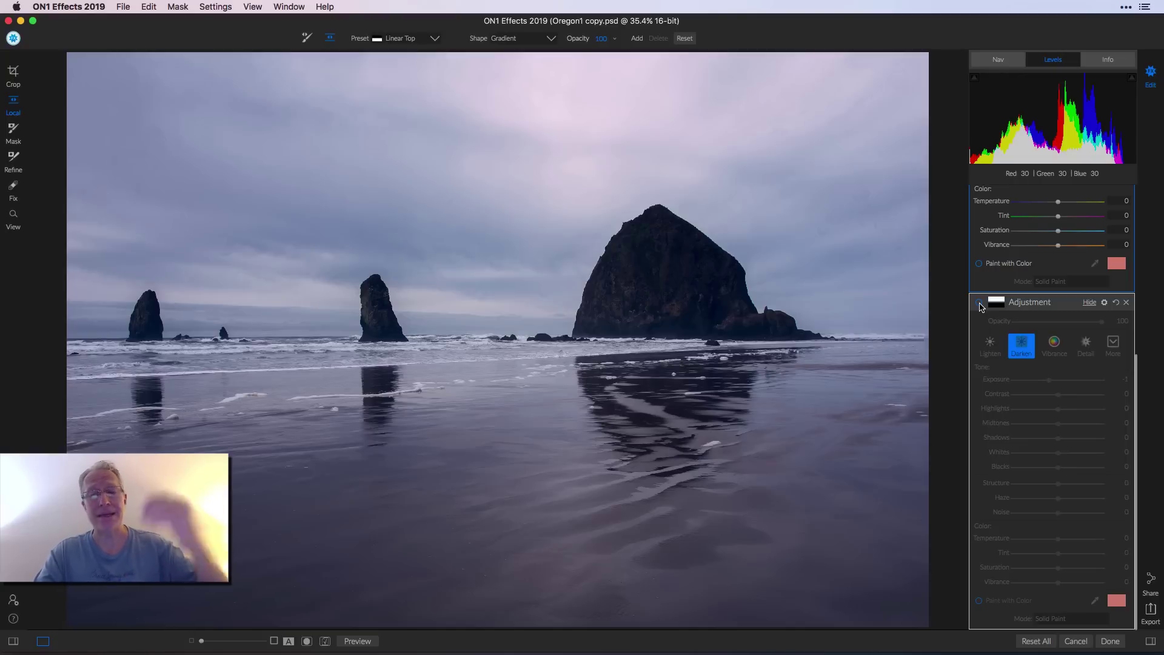
{"action": "left_click", "coordinate": [979, 302]}
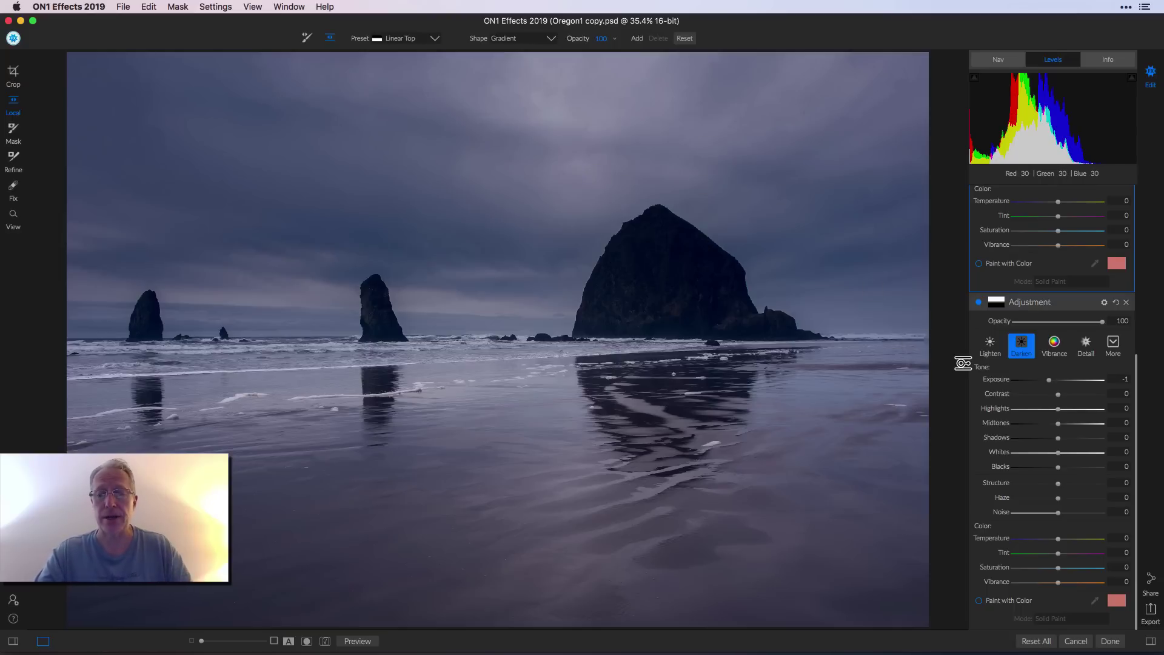
{"action": "scroll", "coordinate": [1035, 358], "scroll_direction": "up", "scroll_amount": 5}
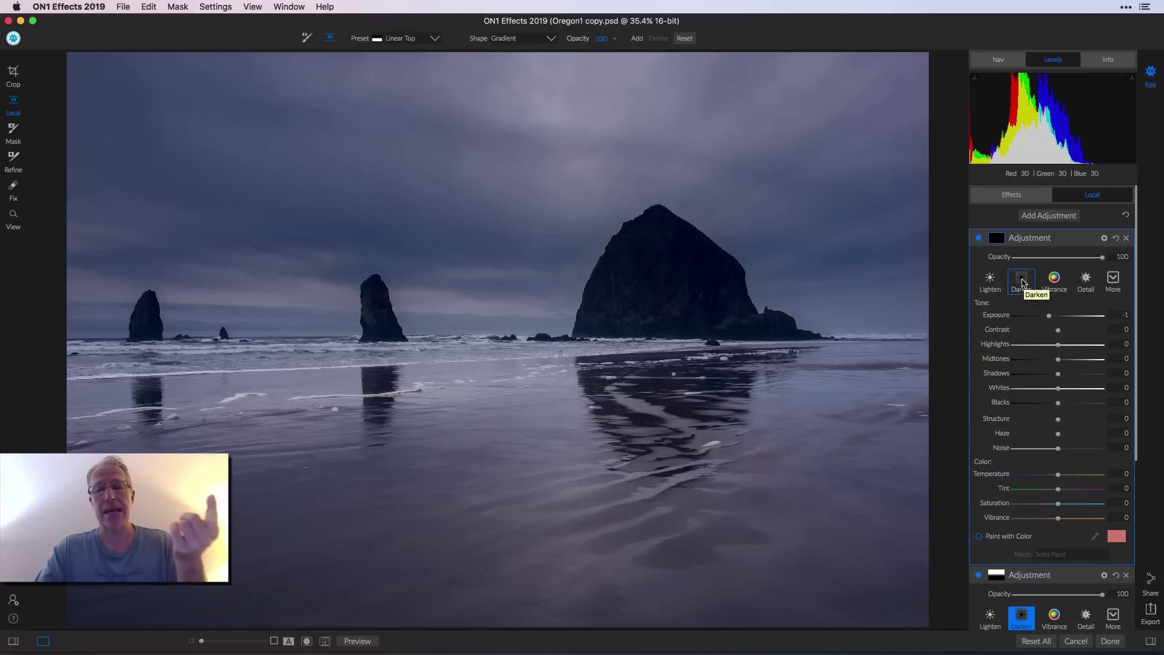
- Set it to Darken and place a wide-feathered gradient over the foreground sand and water
{"action": "left_click", "coordinate": [1023, 280]}
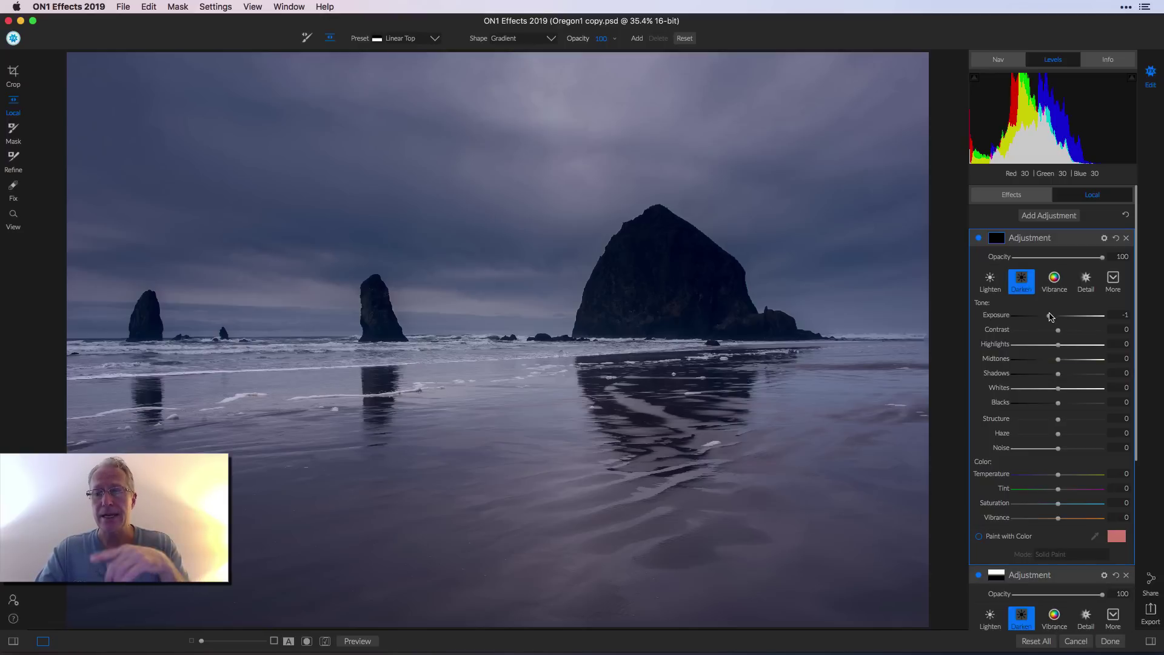
{"action": "left_click", "coordinate": [549, 383]}
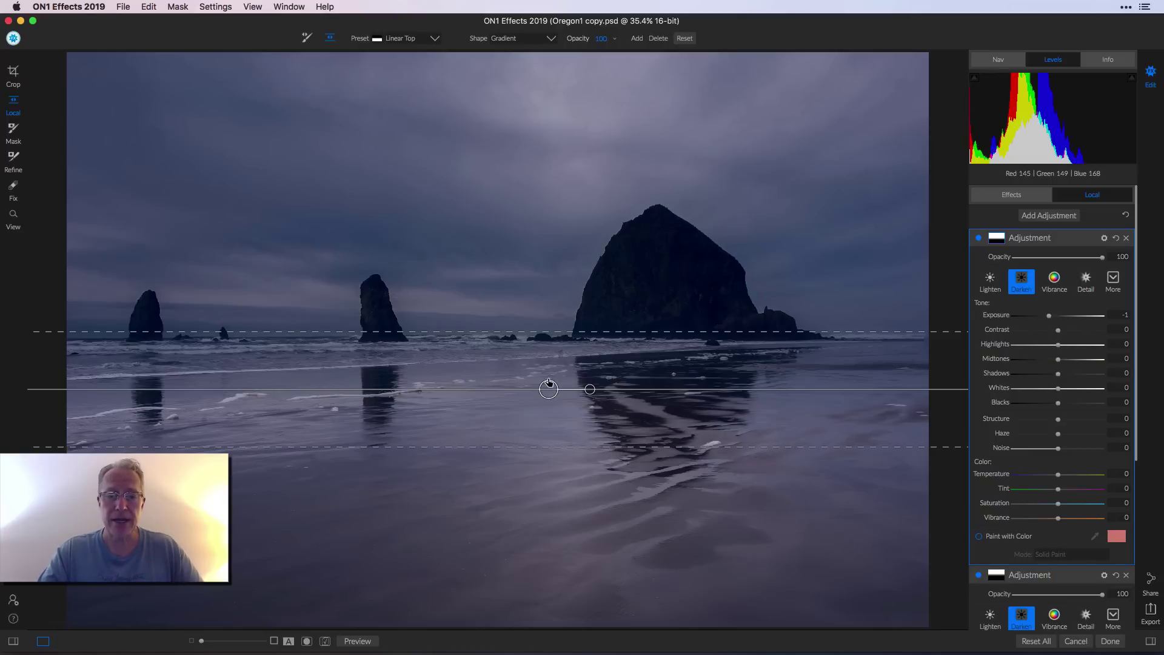
{"action": "left_click_drag", "start_coordinate": [549, 384], "coordinate": [549, 341]}
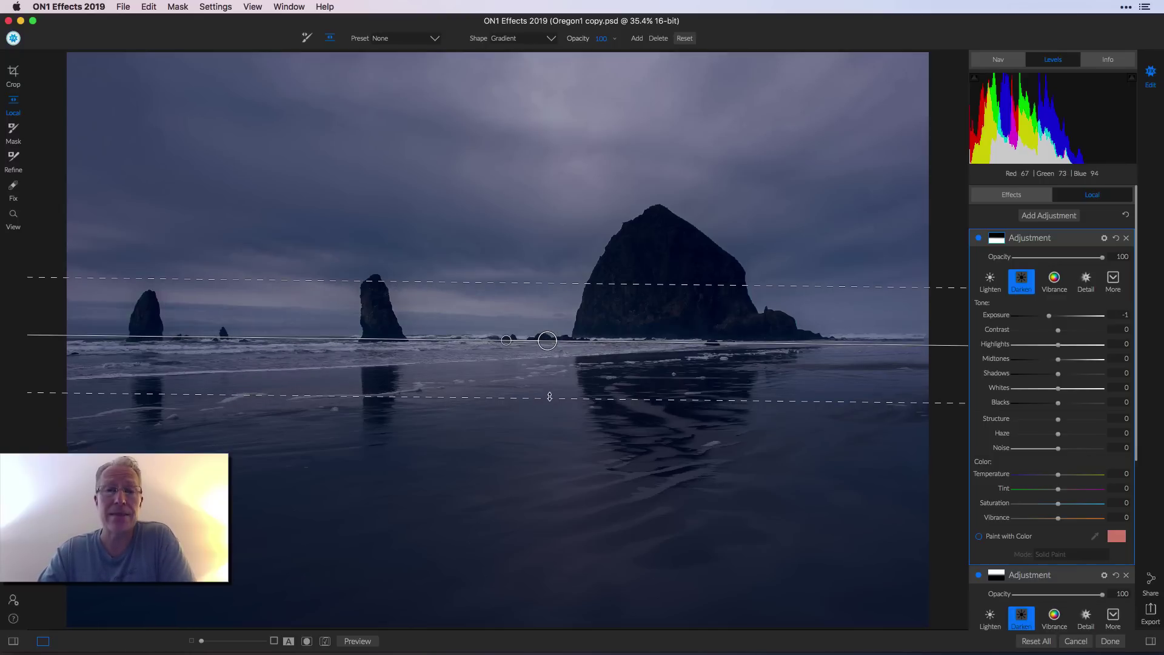
{"action": "left_click_drag", "start_coordinate": [550, 396], "coordinate": [549, 423]}
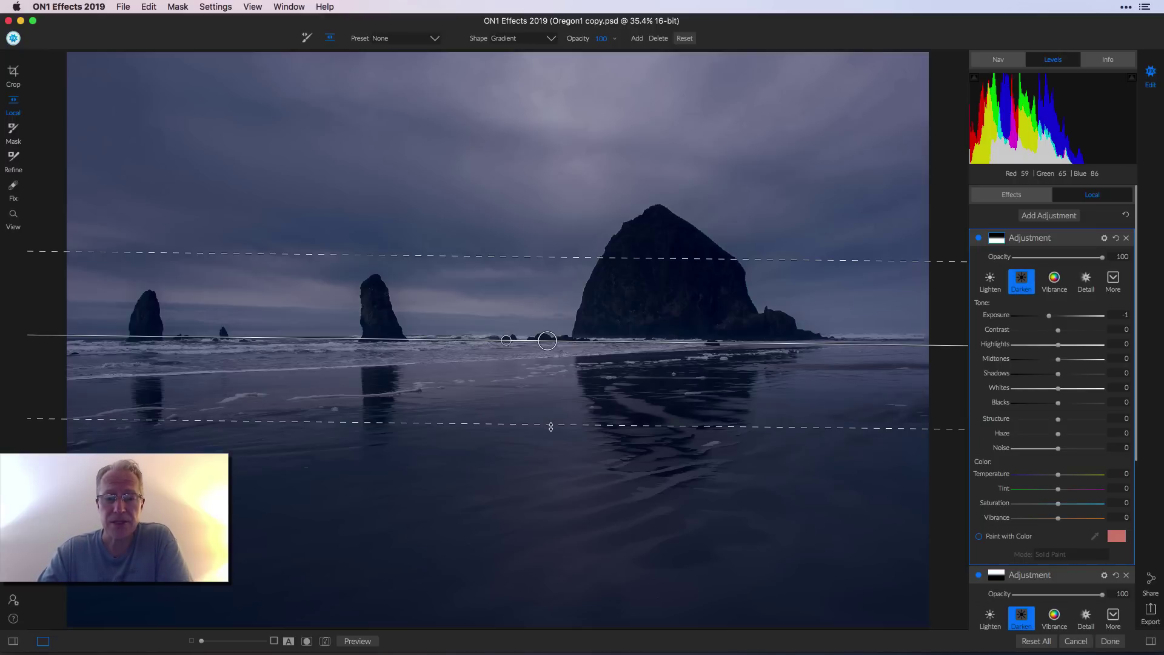
{"action": "left_click_drag", "start_coordinate": [550, 427], "coordinate": [550, 437]}
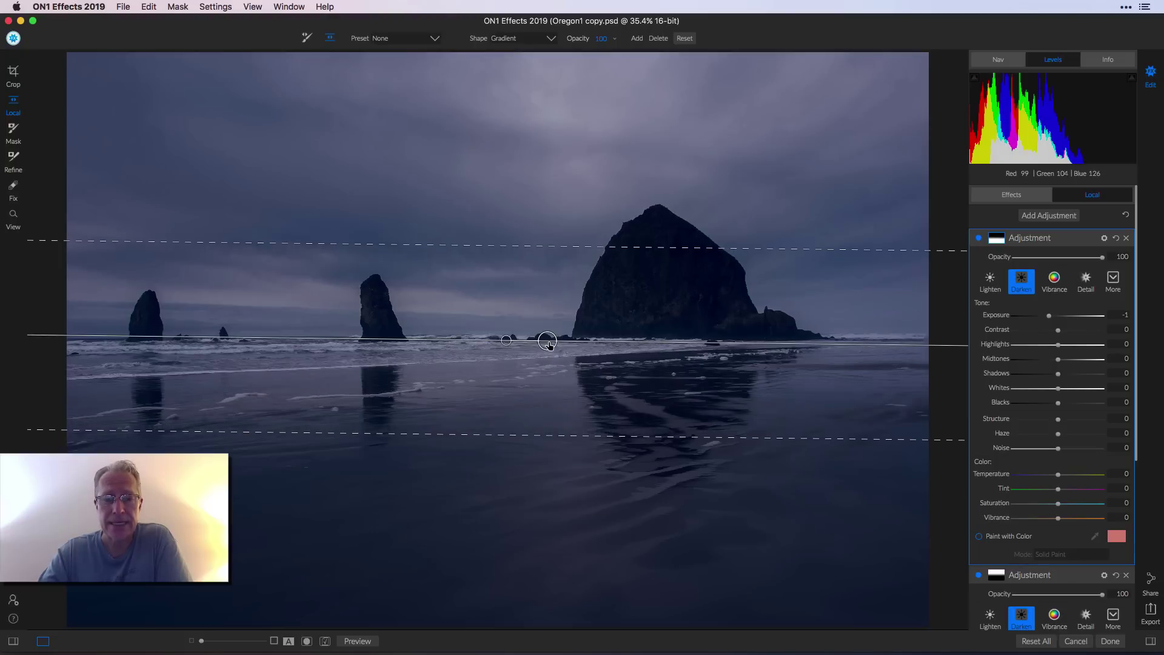
{"action": "left_click_drag", "start_coordinate": [549, 343], "coordinate": [550, 338]}
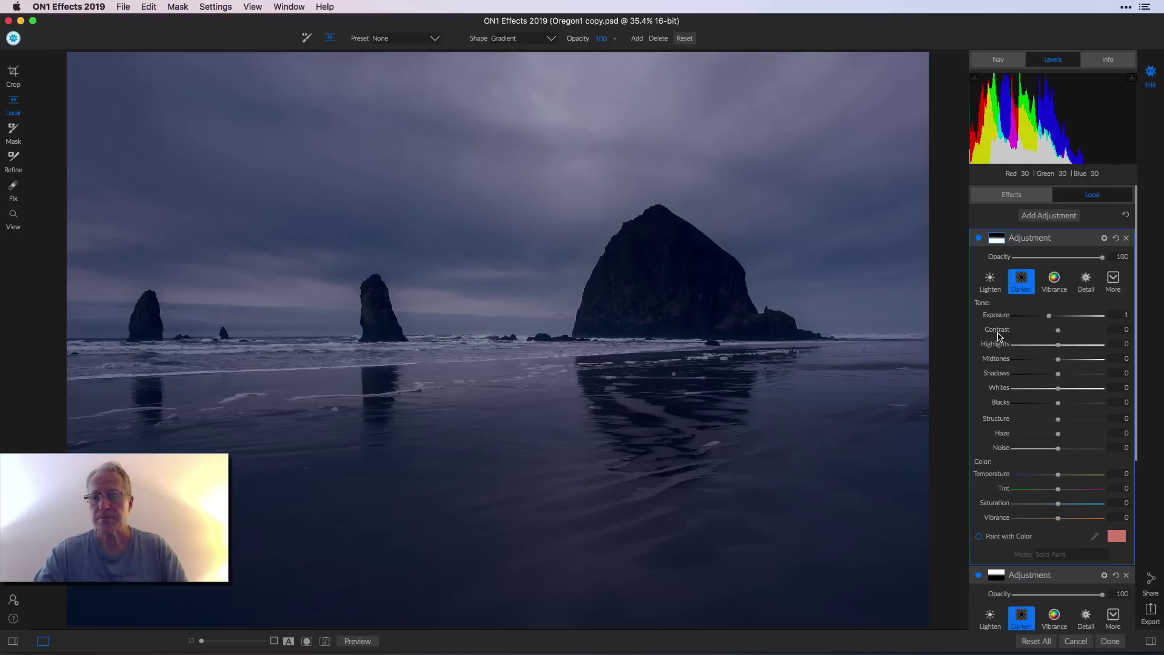
- Toggle both darkening gradients off and back on to compare, then return to the Effects filter stack
{"action": "left_click", "coordinate": [979, 238]}
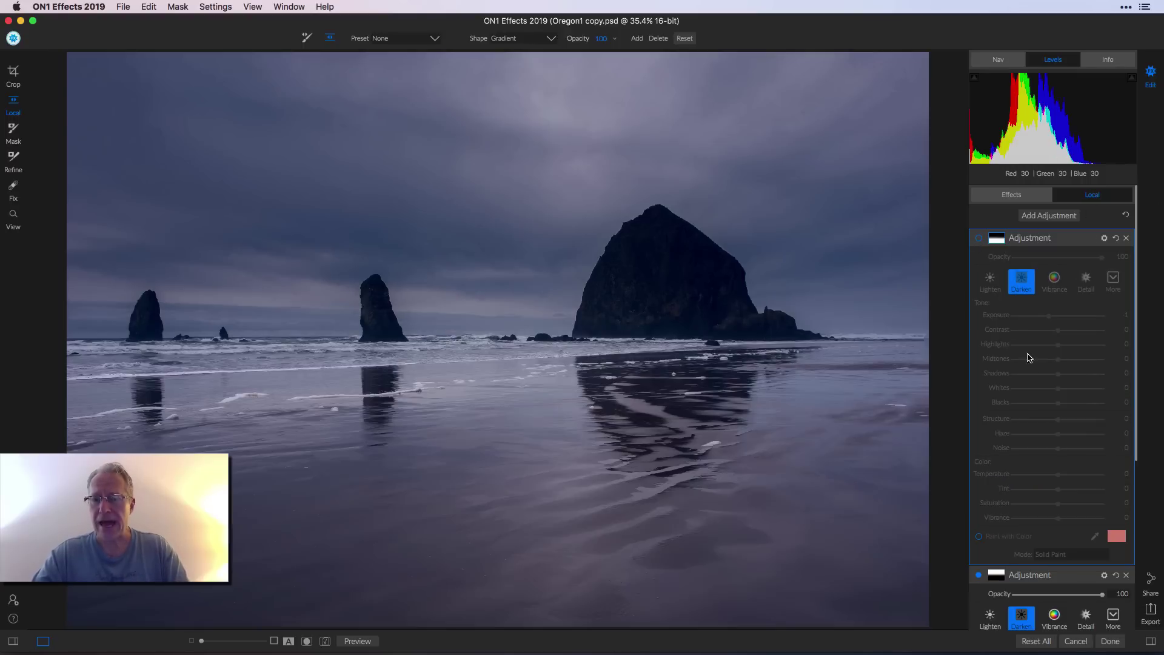
{"action": "left_click", "coordinate": [979, 576]}
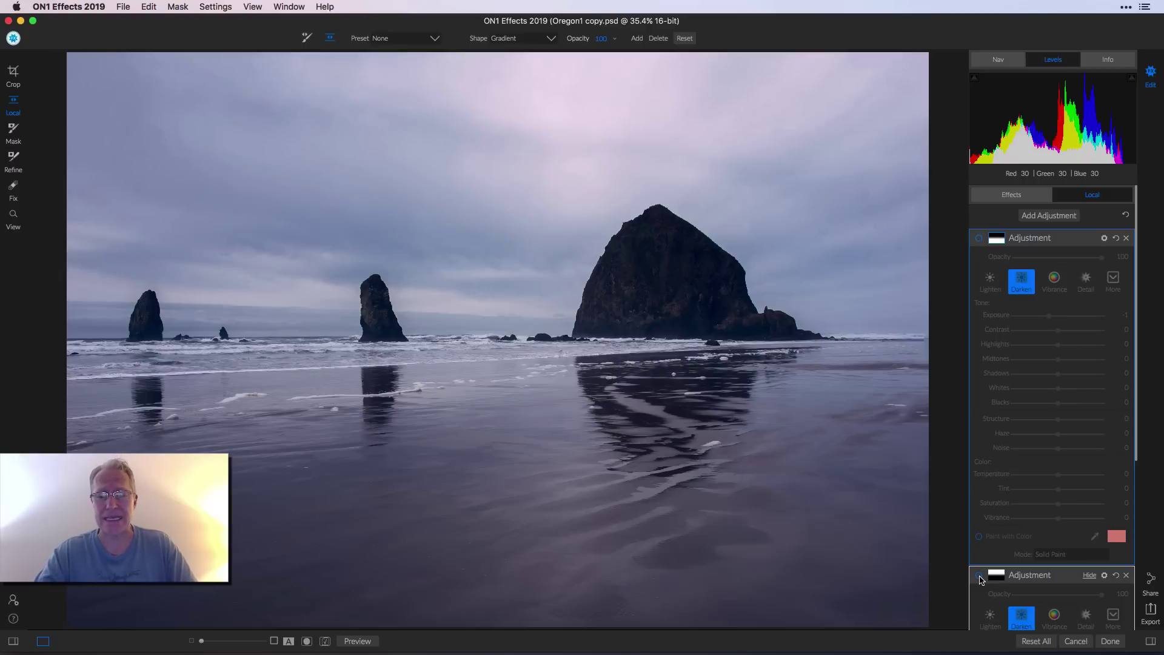
{"action": "left_click", "coordinate": [980, 576]}
{"action": "left_click", "coordinate": [979, 238]}
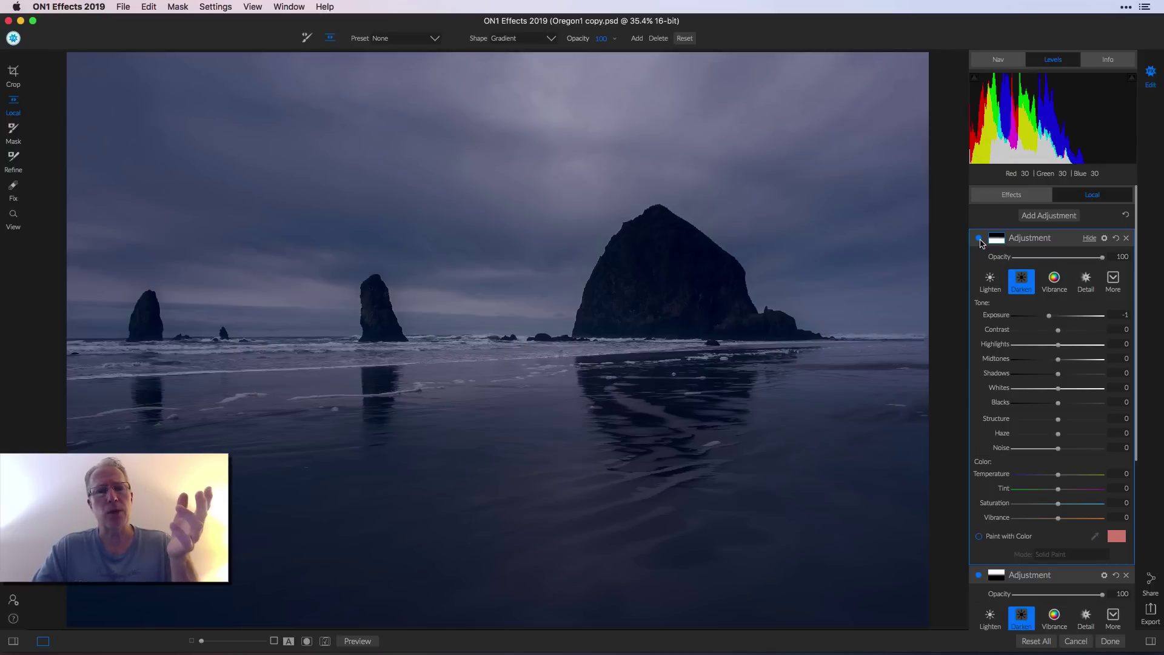
{"action": "left_click", "coordinate": [1013, 195]}
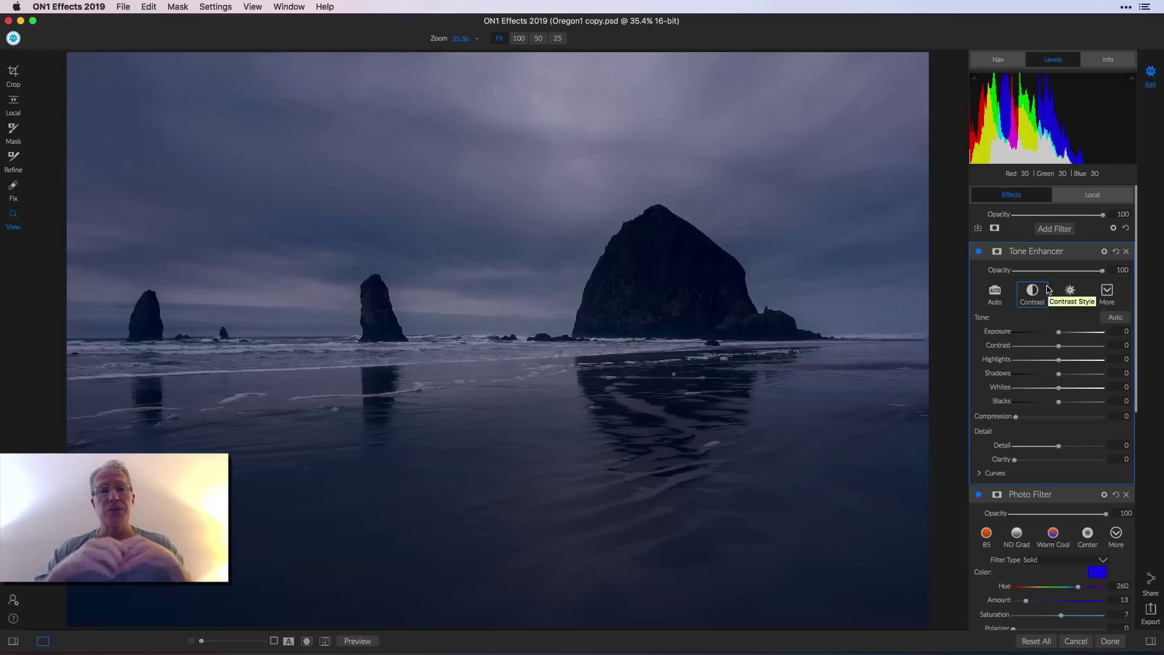
- Open the Filters browser to pick a new filter
{"action": "left_click", "coordinate": [1071, 230]}
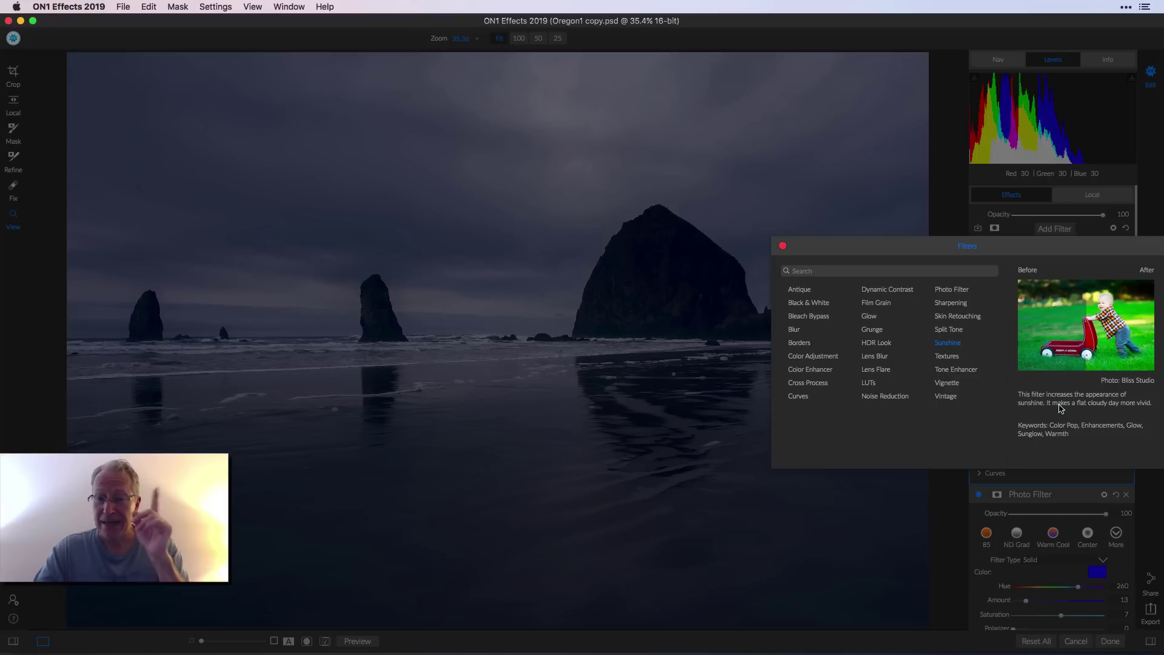
- Add the Sunshine filter and toggle it off and on to judge its effect
{"action": "left_click", "coordinate": [955, 345]}
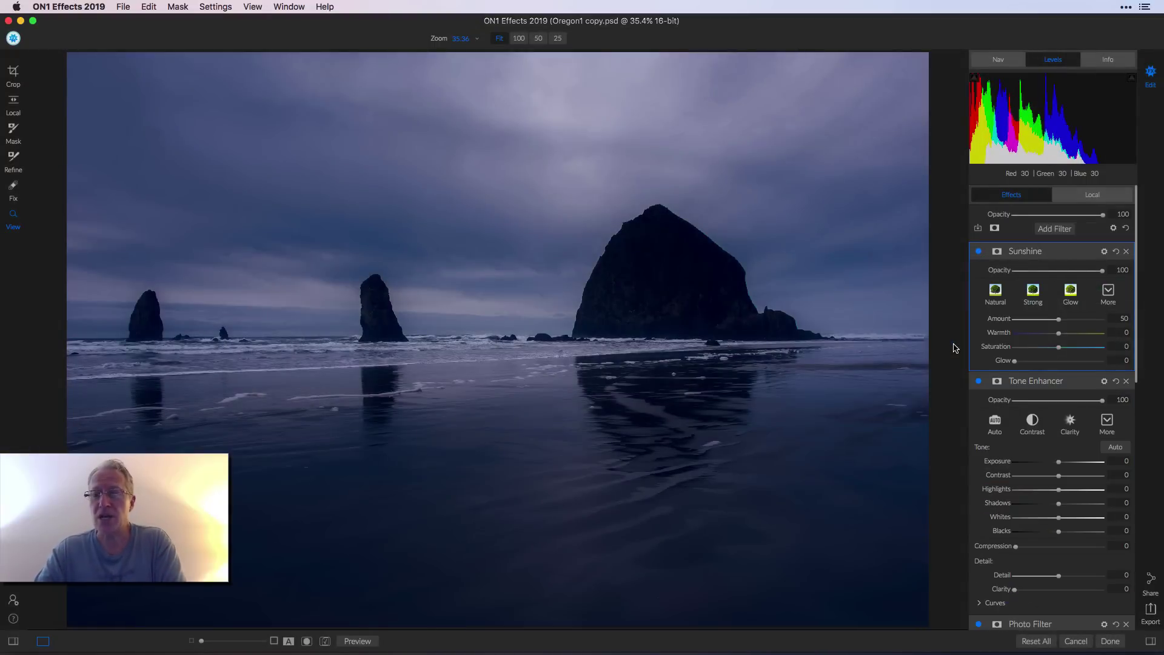
{"action": "scroll", "coordinate": [1005, 452], "scroll_direction": "down", "scroll_amount": 4}
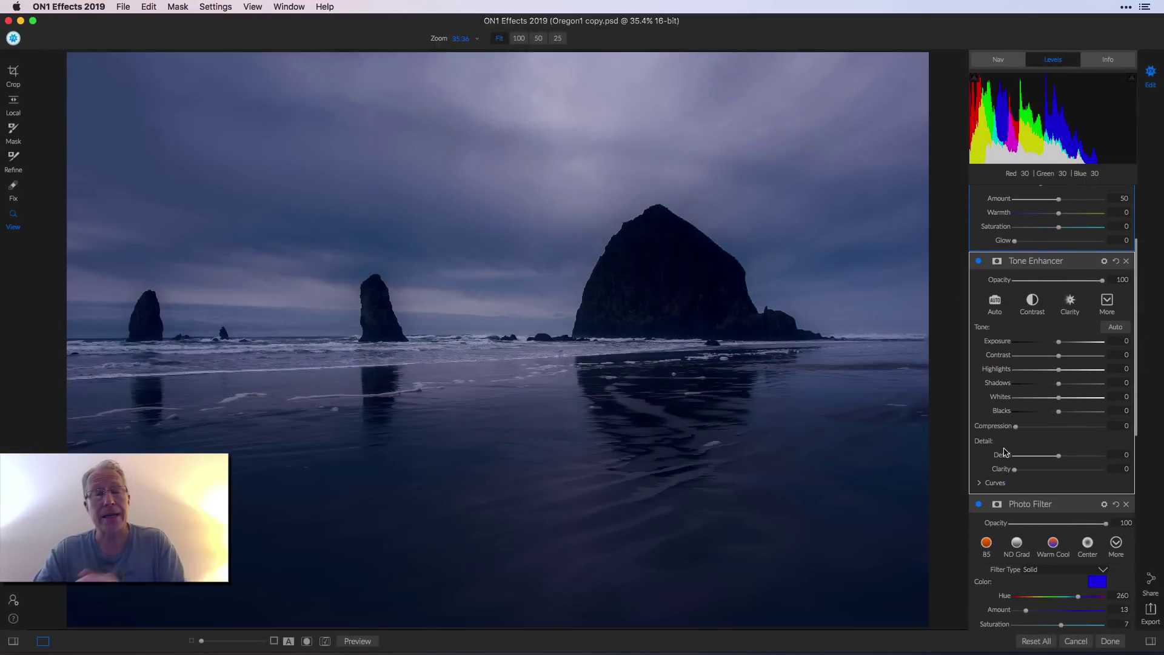
{"action": "scroll", "coordinate": [1005, 452], "scroll_direction": "down", "scroll_amount": 10}
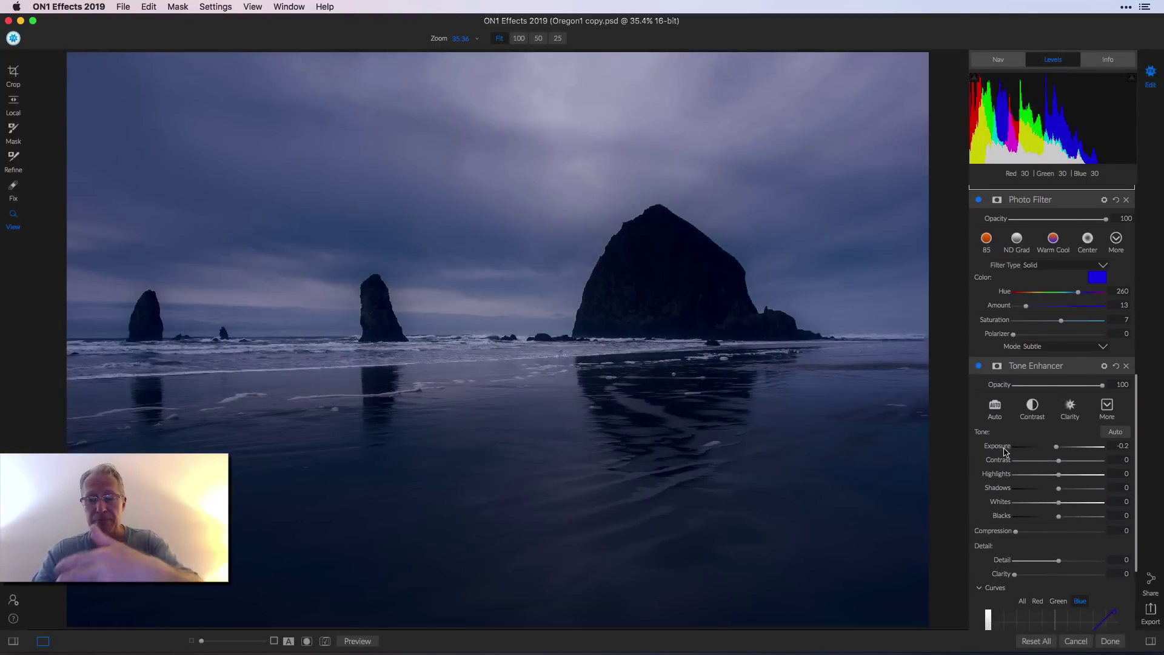
{"action": "scroll", "coordinate": [1006, 452], "scroll_direction": "up", "scroll_amount": 8}
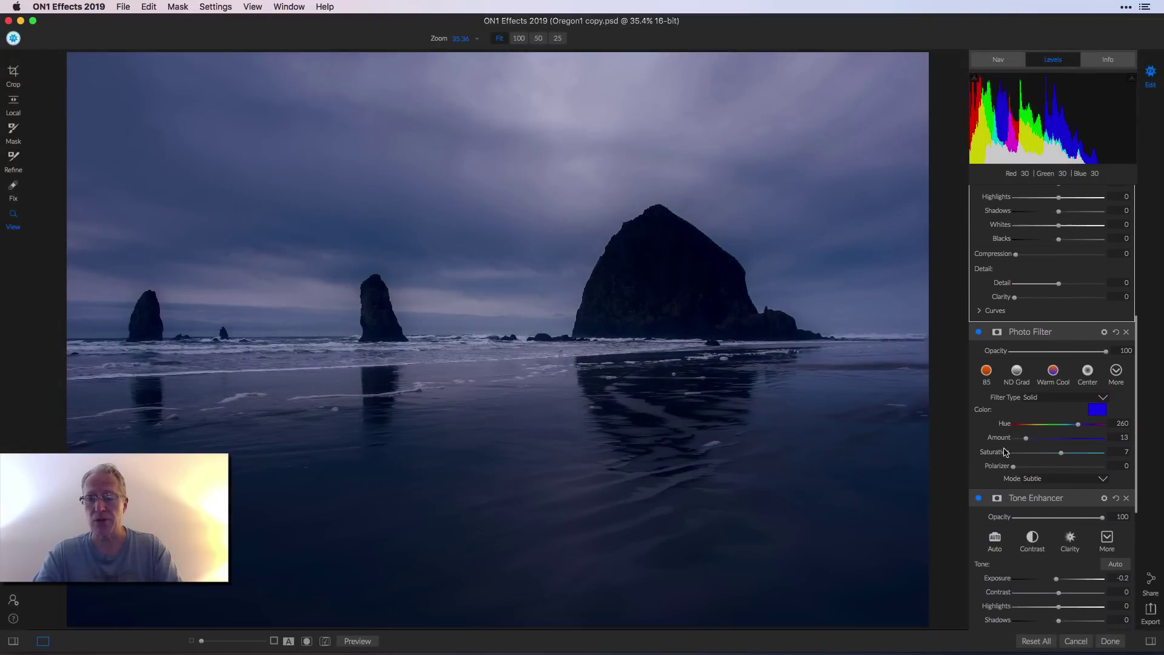
{"action": "scroll", "coordinate": [1006, 452], "scroll_direction": "up", "scroll_amount": 6}
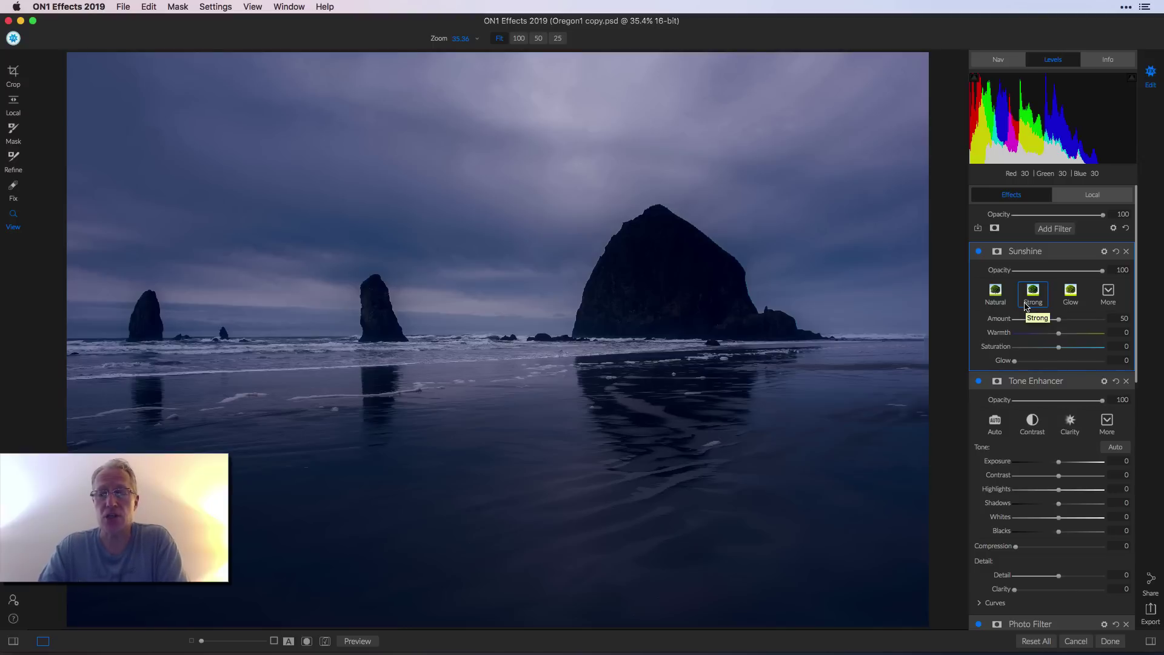
{"action": "left_click", "coordinate": [980, 253]}
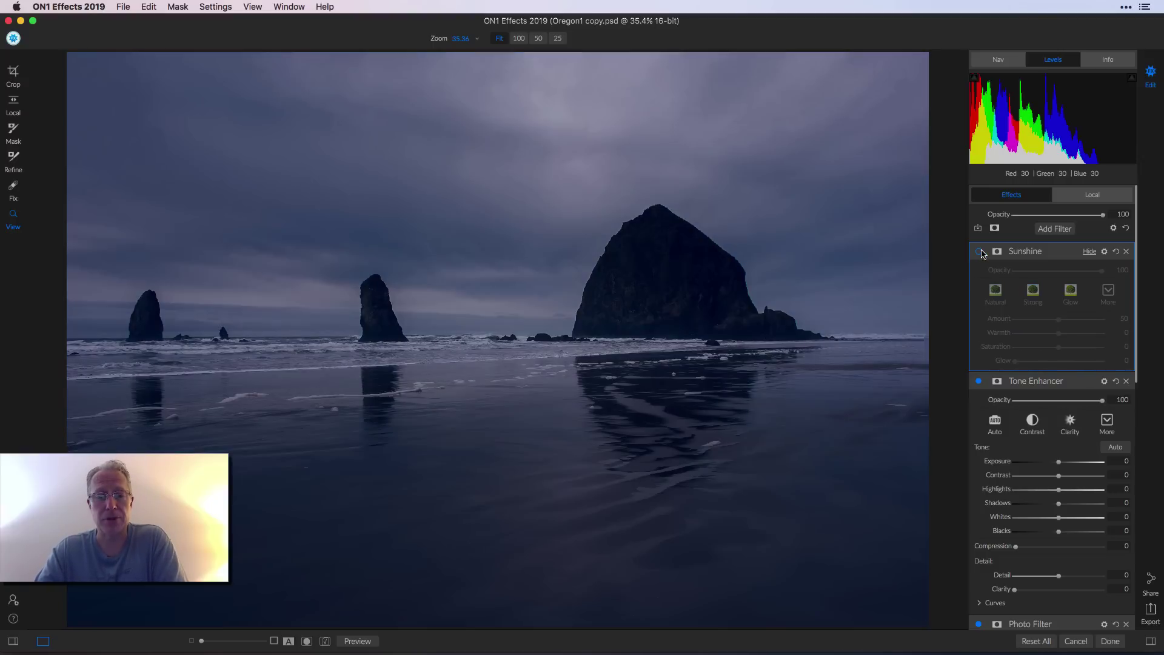
{"action": "left_click", "coordinate": [981, 253]}
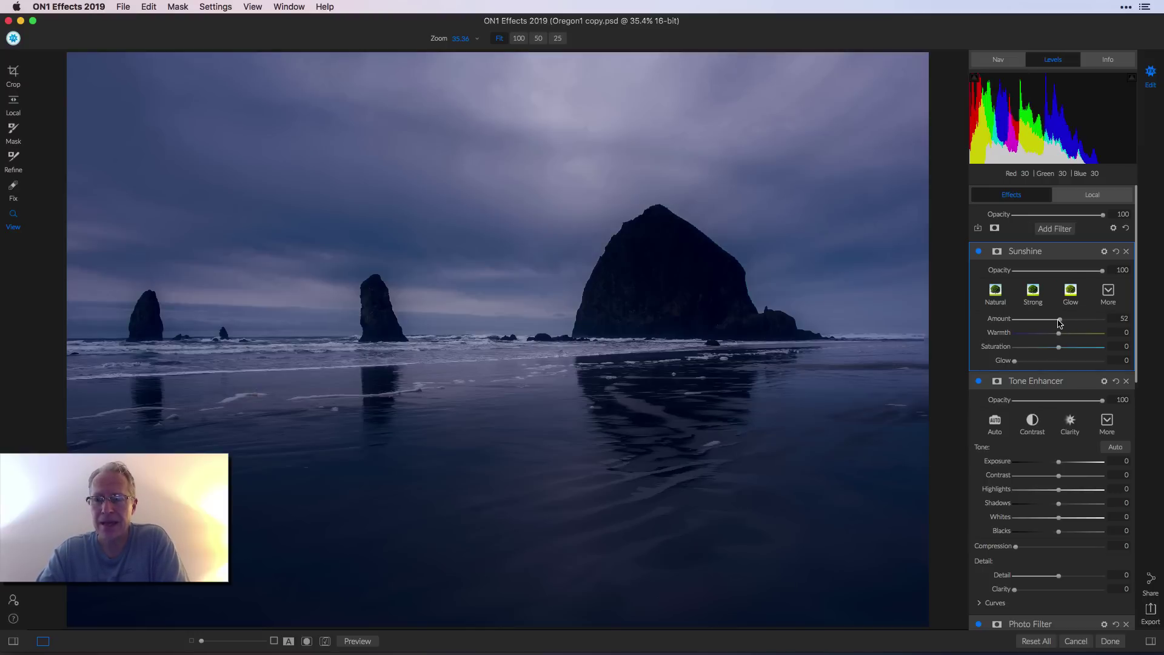
- Lower the Sunshine amount from 50 to 25 and compare before and after
{"action": "left_click_drag", "start_coordinate": [1059, 320], "coordinate": [1046, 323]}
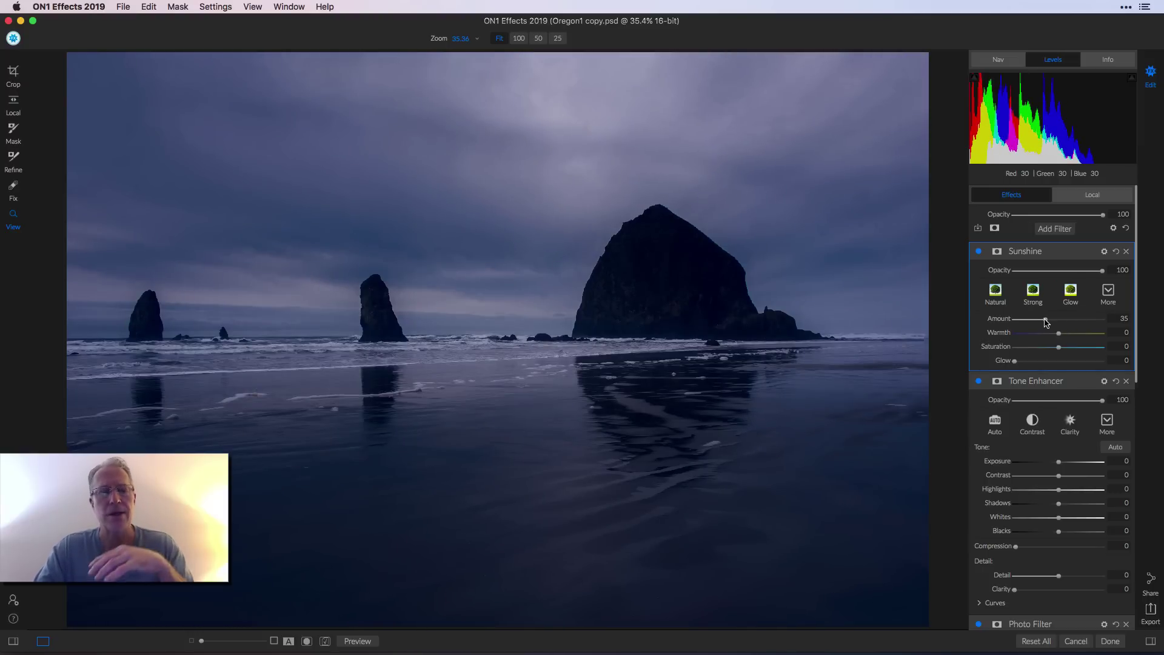
{"action": "left_click_drag", "start_coordinate": [1045, 323], "coordinate": [1037, 322]}
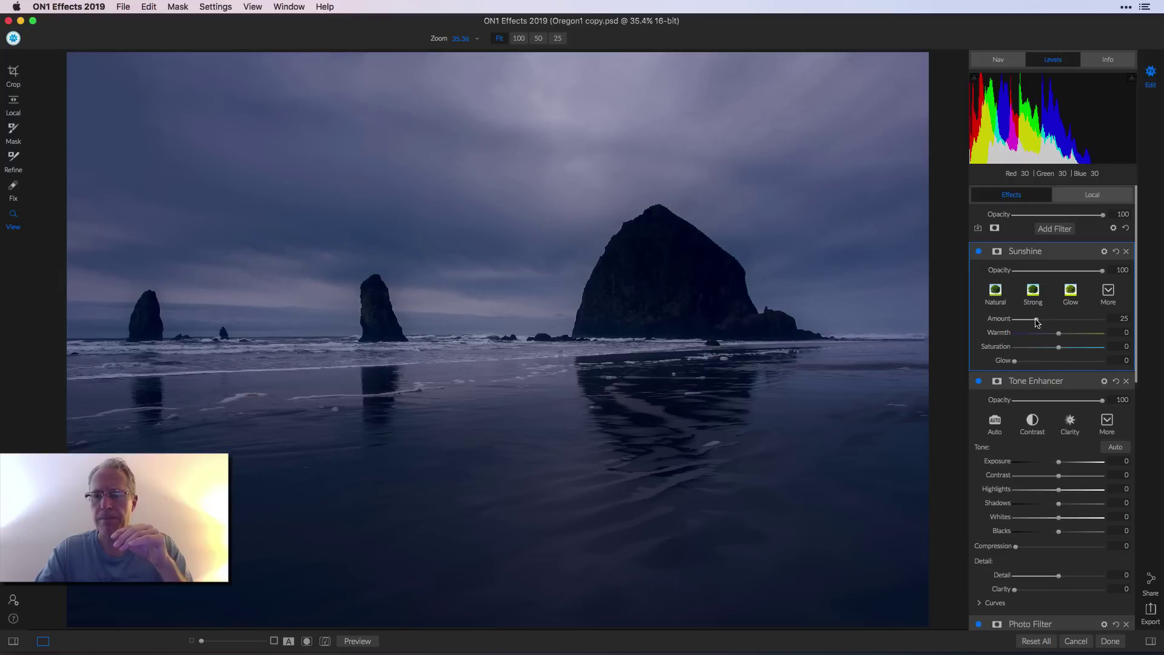
{"action": "left_click", "coordinate": [981, 253]}
{"action": "left_click", "coordinate": [981, 252]}
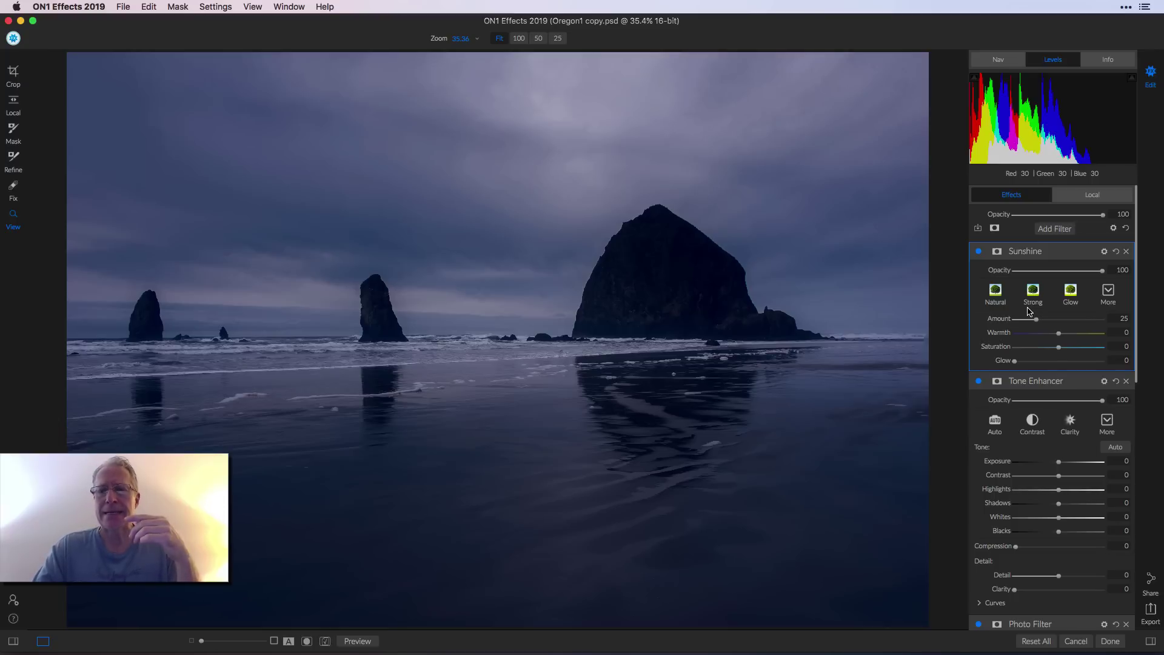
- Add a Glow filter from the Filters browser to the top of the stack
{"action": "left_click", "coordinate": [1055, 231]}
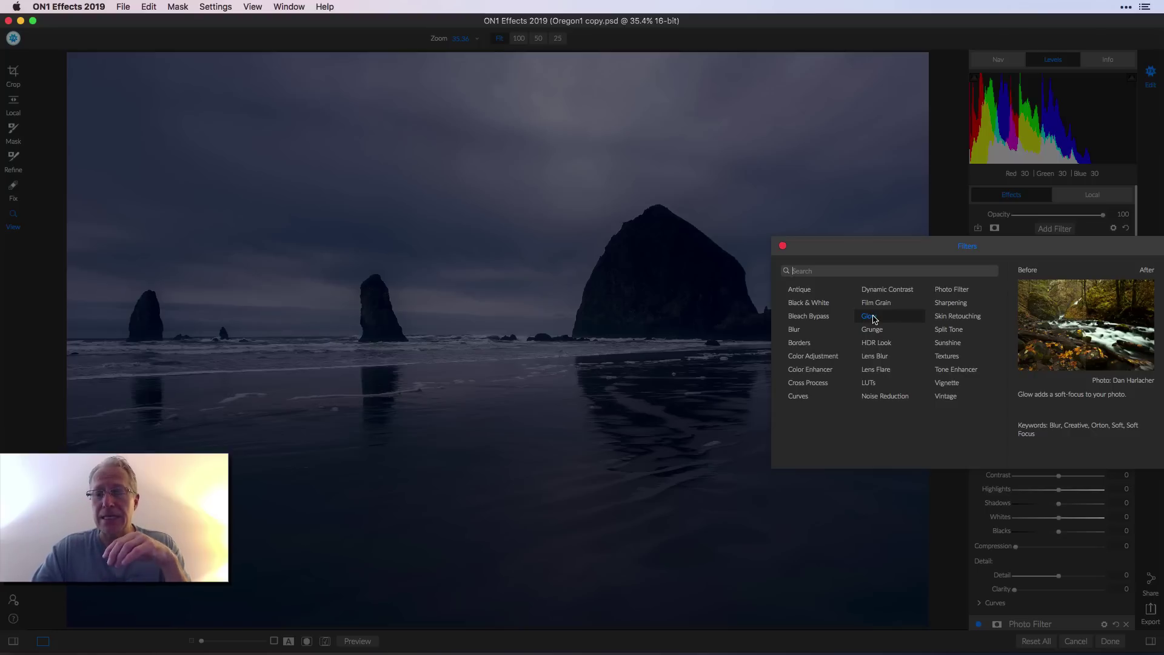
{"action": "left_click", "coordinate": [871, 317]}
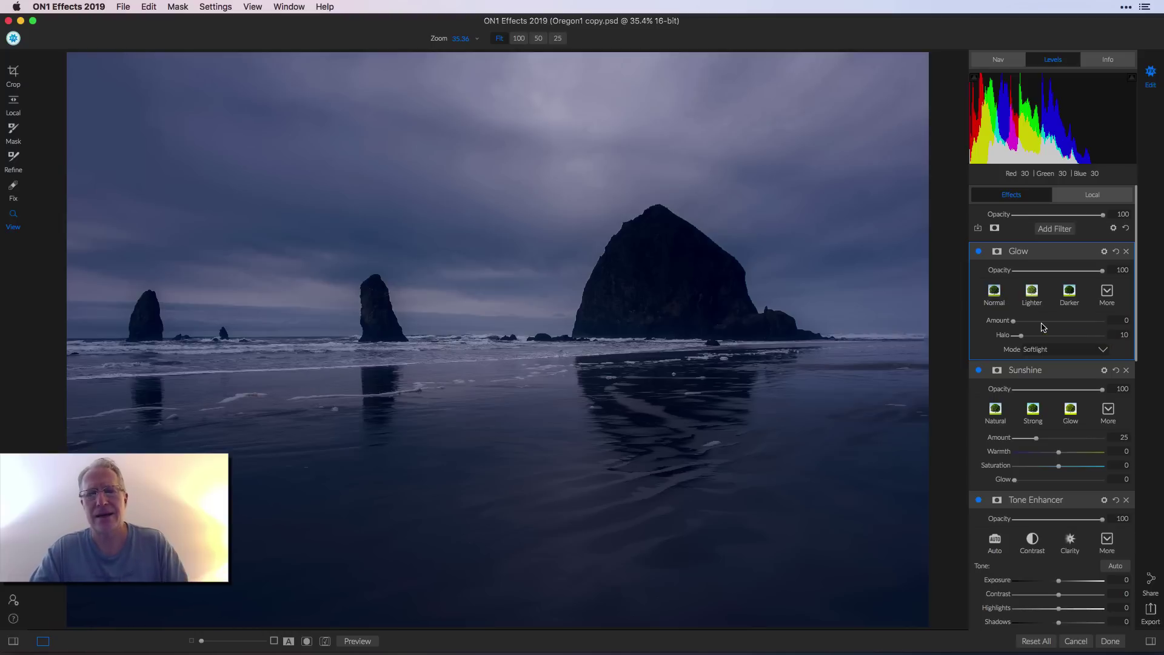
- Raise Glow amount to 49, lift Tone Enhancer shadows to 14, and compare Glow on/off
{"action": "left_click_drag", "start_coordinate": [1016, 323], "coordinate": [1057, 321]}
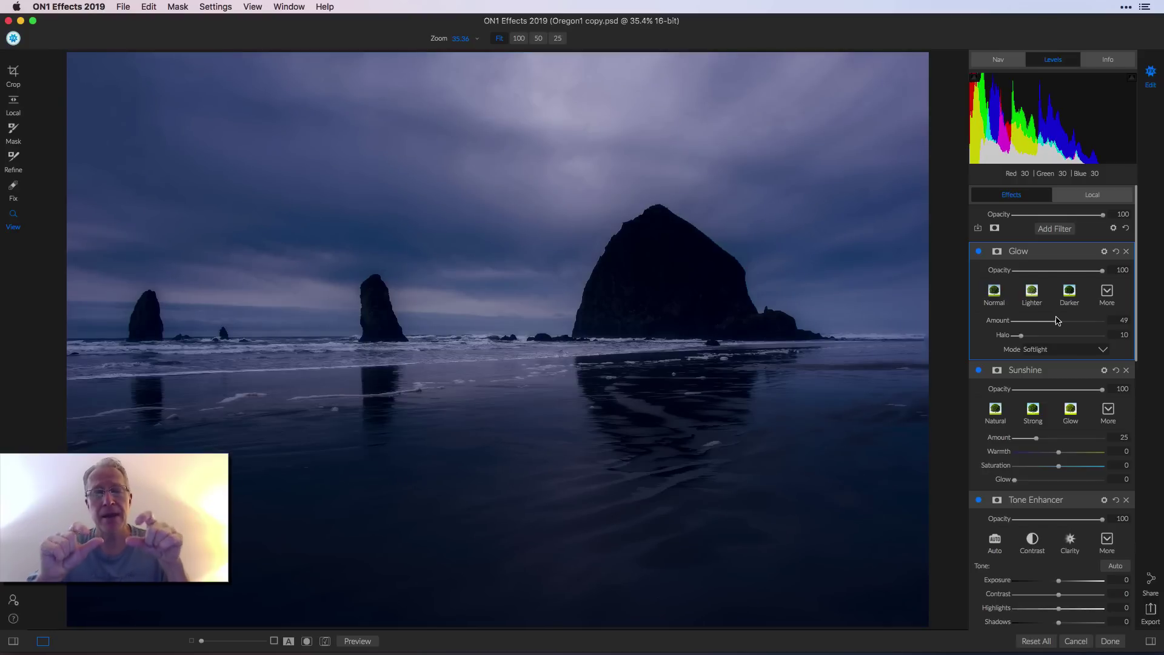
{"action": "scroll", "coordinate": [1041, 425], "scroll_direction": "down", "scroll_amount": 3}
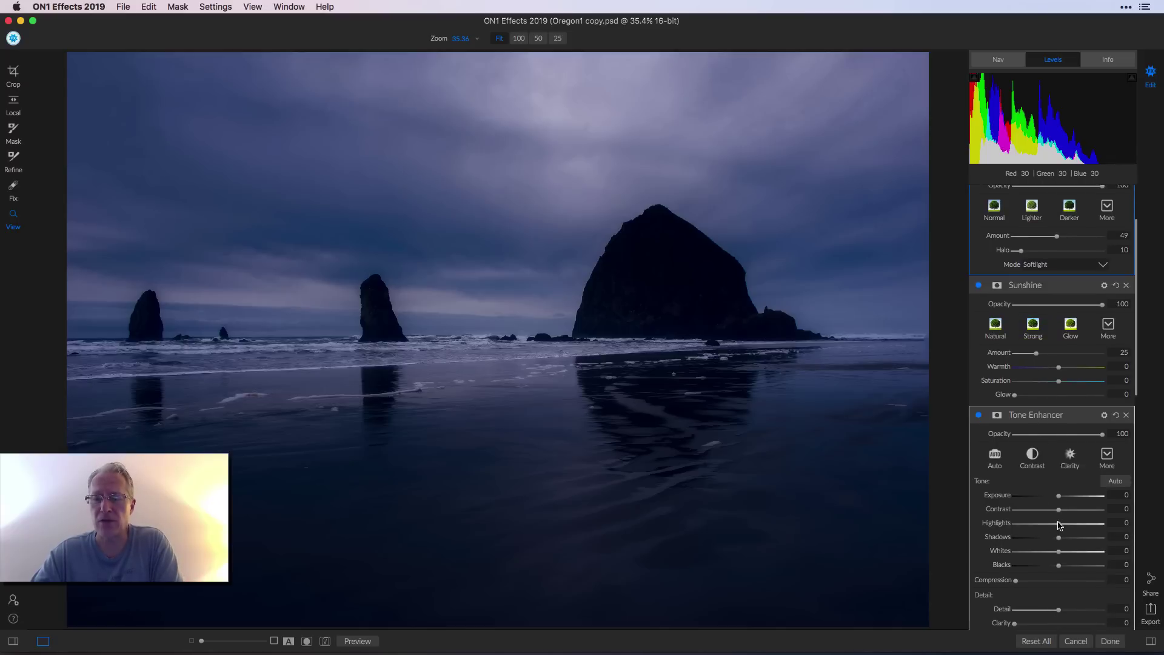
{"action": "left_click_drag", "start_coordinate": [1059, 538], "coordinate": [1073, 539]}
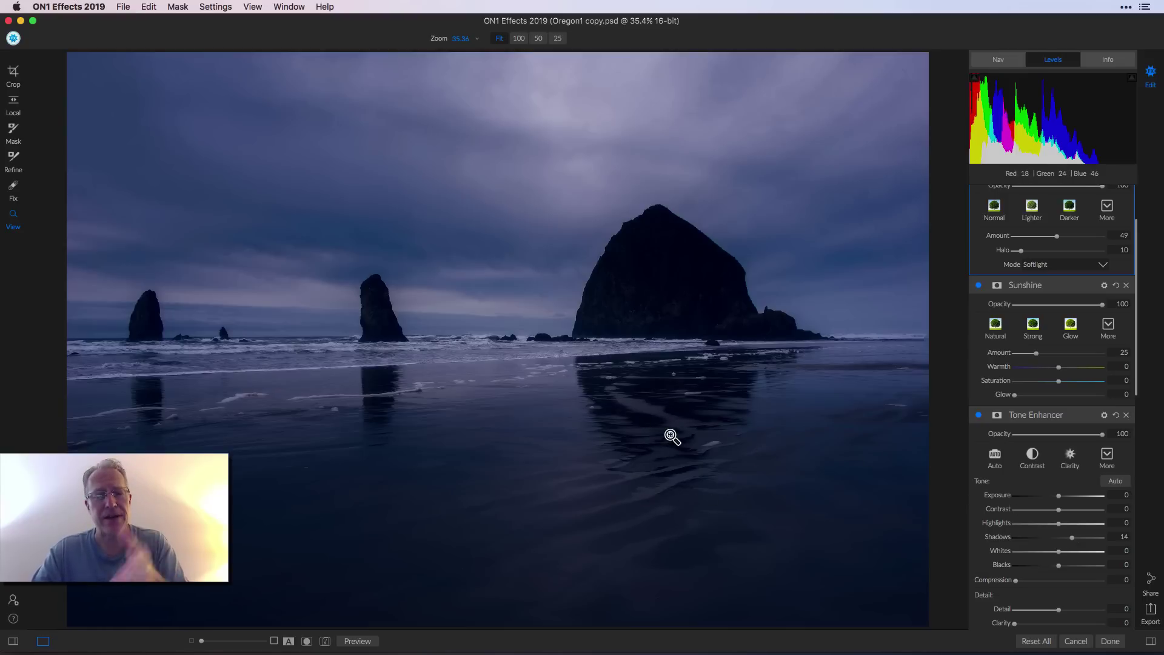
{"action": "scroll", "coordinate": [1007, 384], "scroll_direction": "up", "scroll_amount": 3}
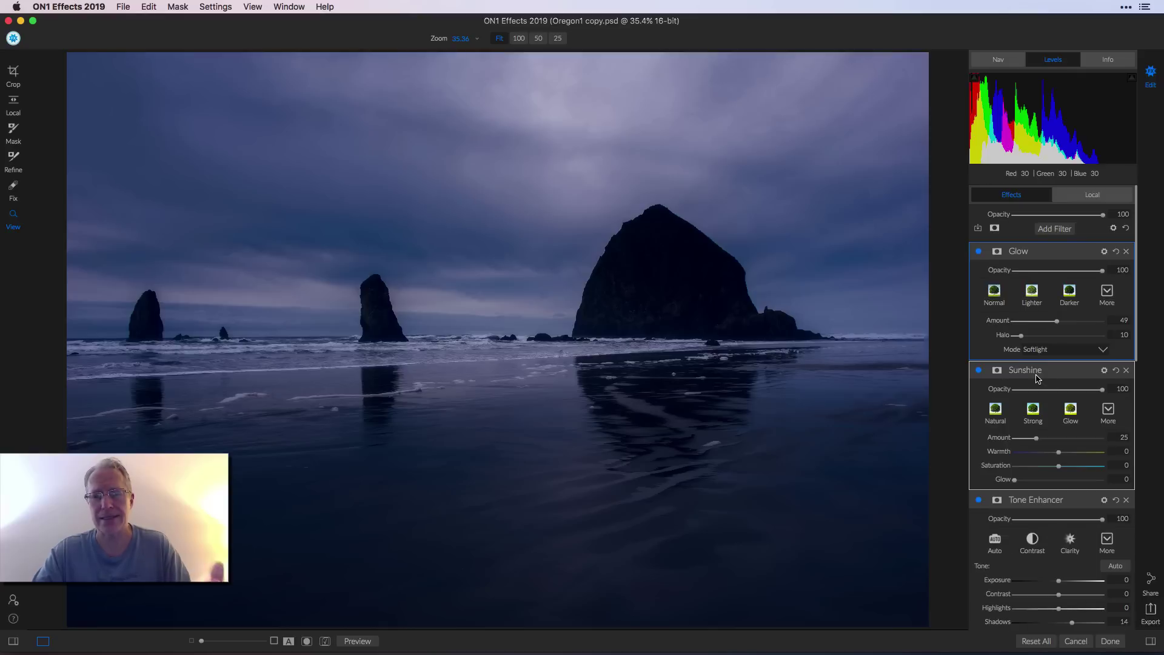
{"action": "left_click", "coordinate": [980, 253]}
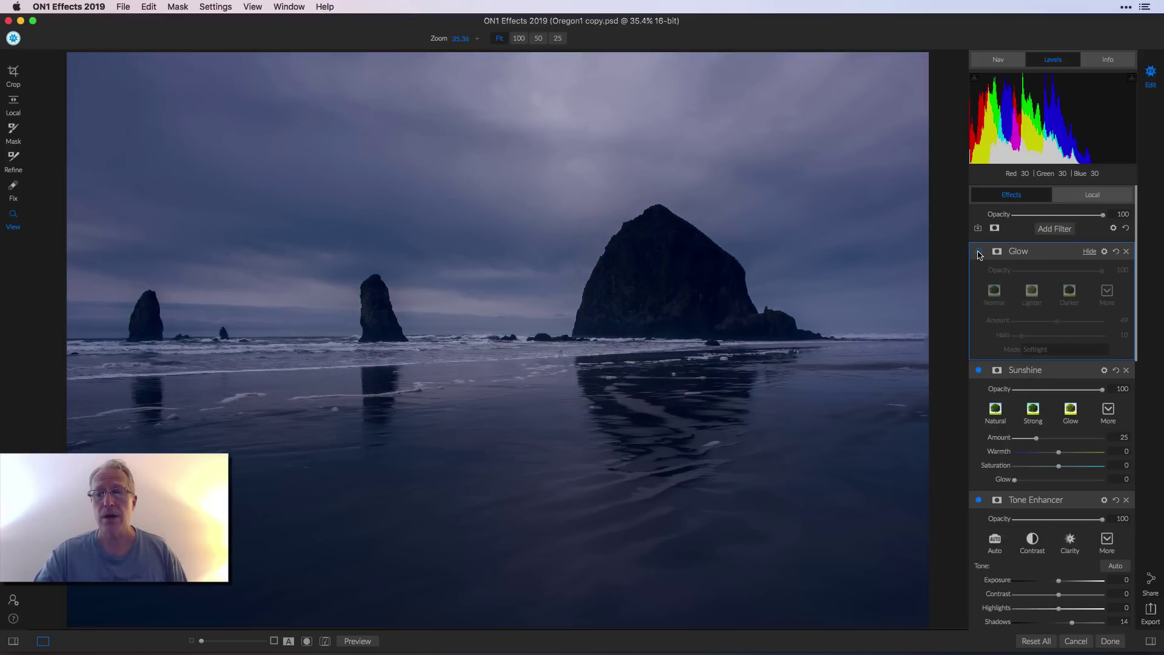
{"action": "left_click", "coordinate": [979, 253]}
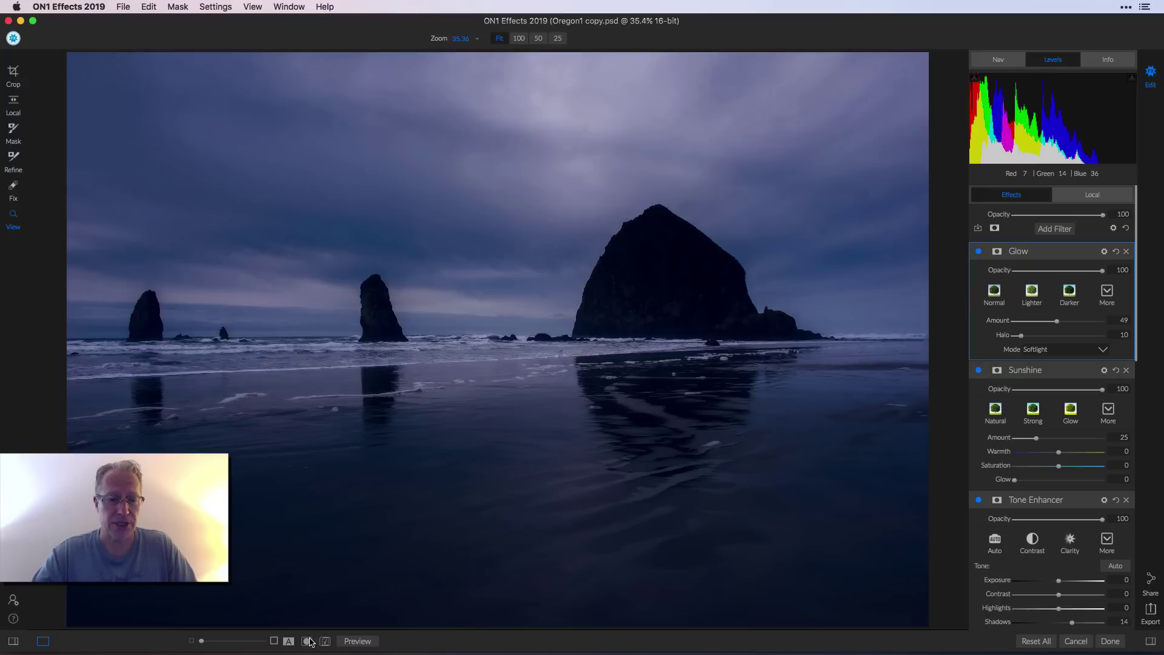
- Compare the blue-graded photo with the grey original in split and toggled views, then select the Fix brush
{"action": "left_click", "coordinate": [290, 642]}
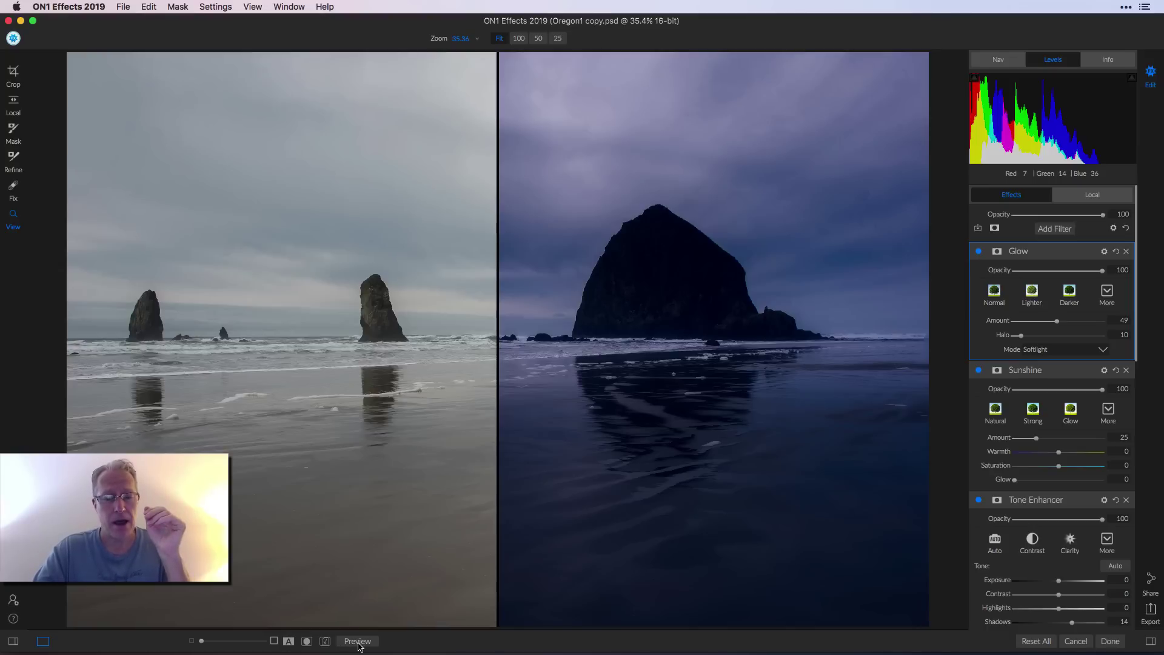
{"action": "left_click", "coordinate": [358, 641]}
{"action": "left_click", "coordinate": [358, 642]}
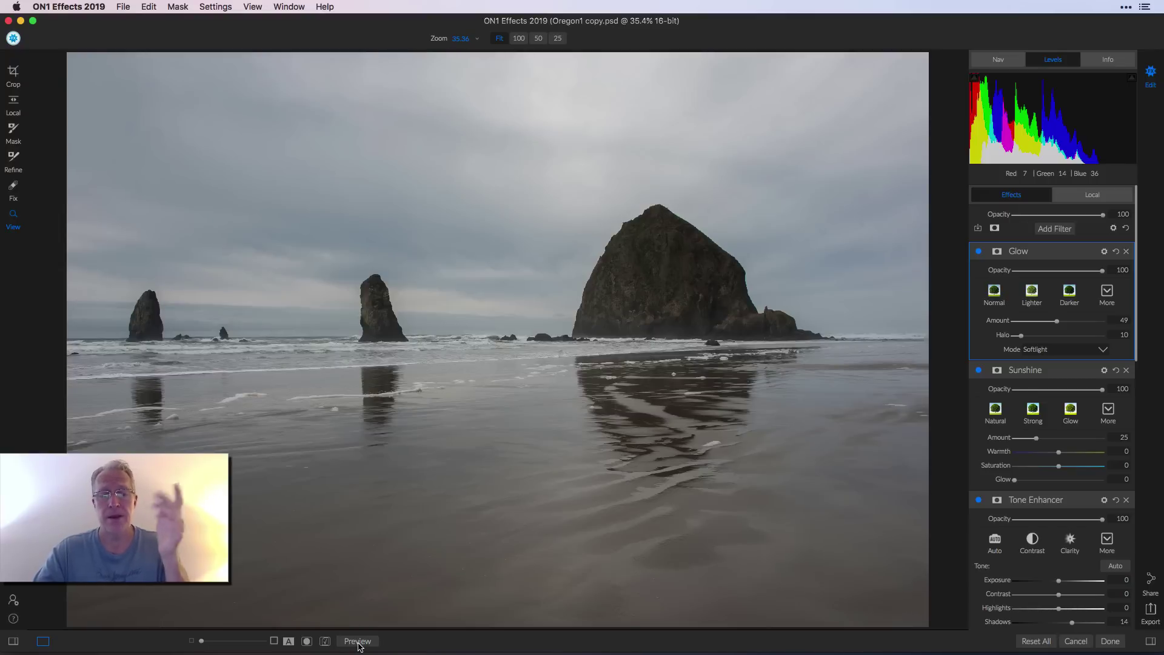
{"action": "left_click", "coordinate": [358, 642]}
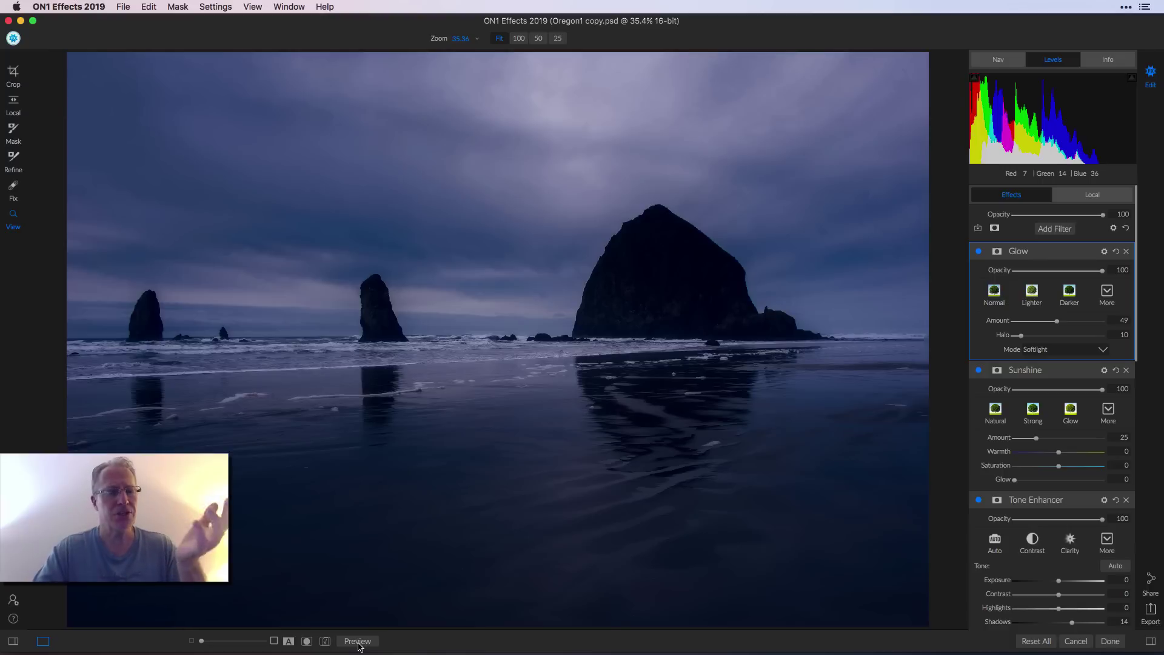
{"action": "left_click", "coordinate": [359, 643]}
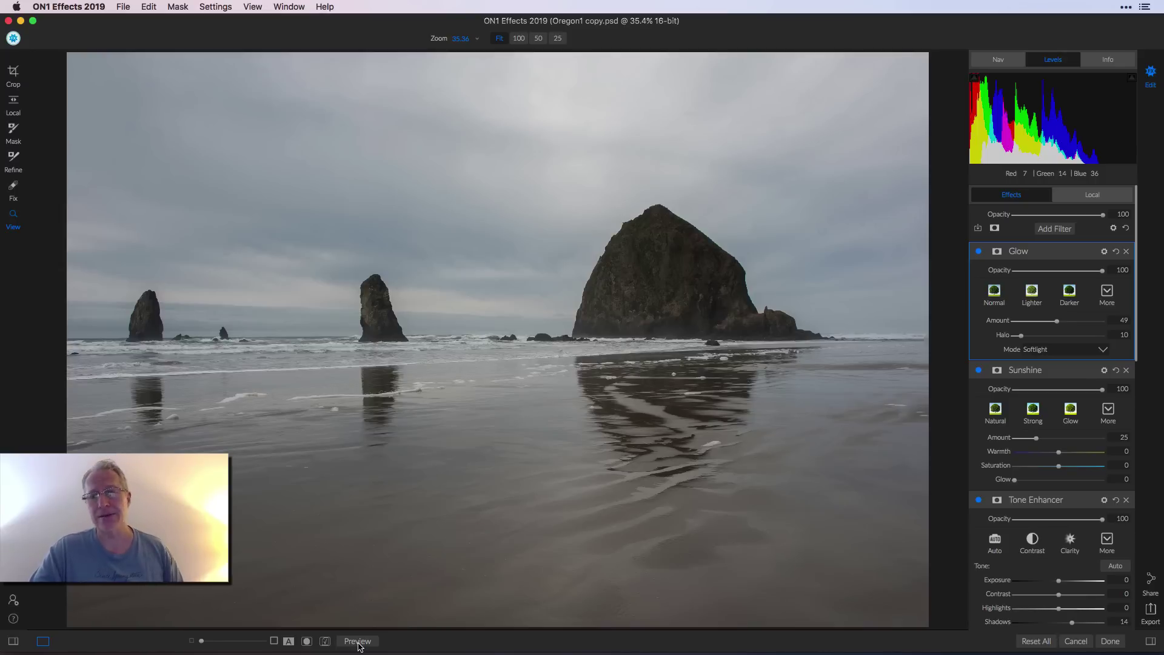
{"action": "left_click", "coordinate": [358, 641]}
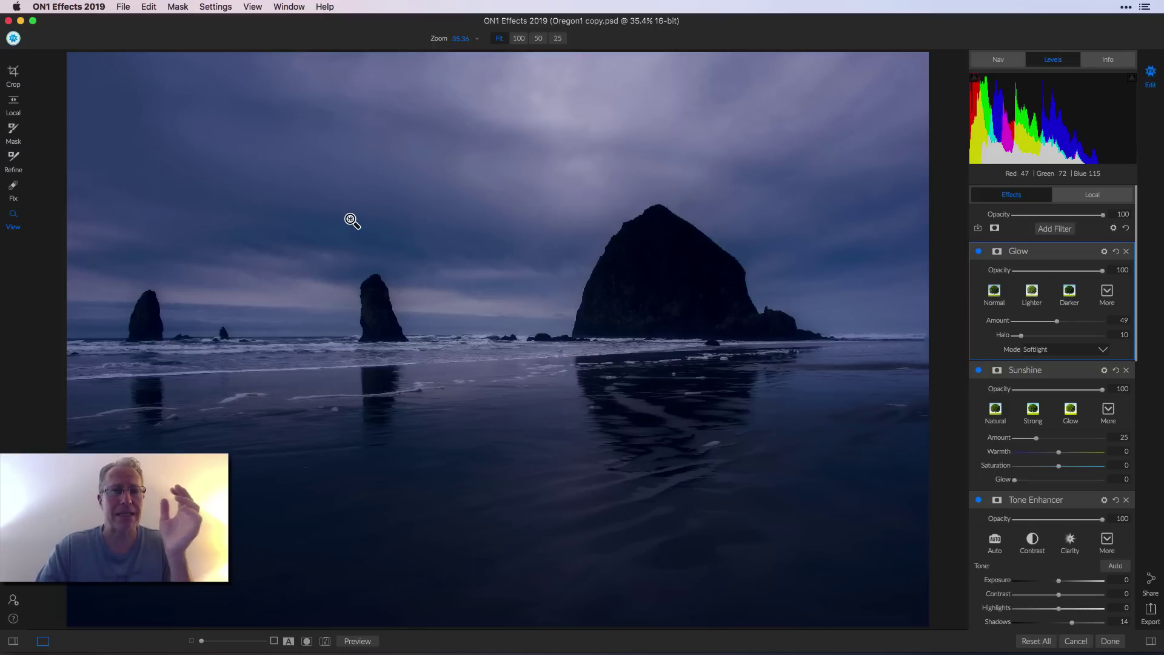
{"action": "left_click", "coordinate": [13, 191]}
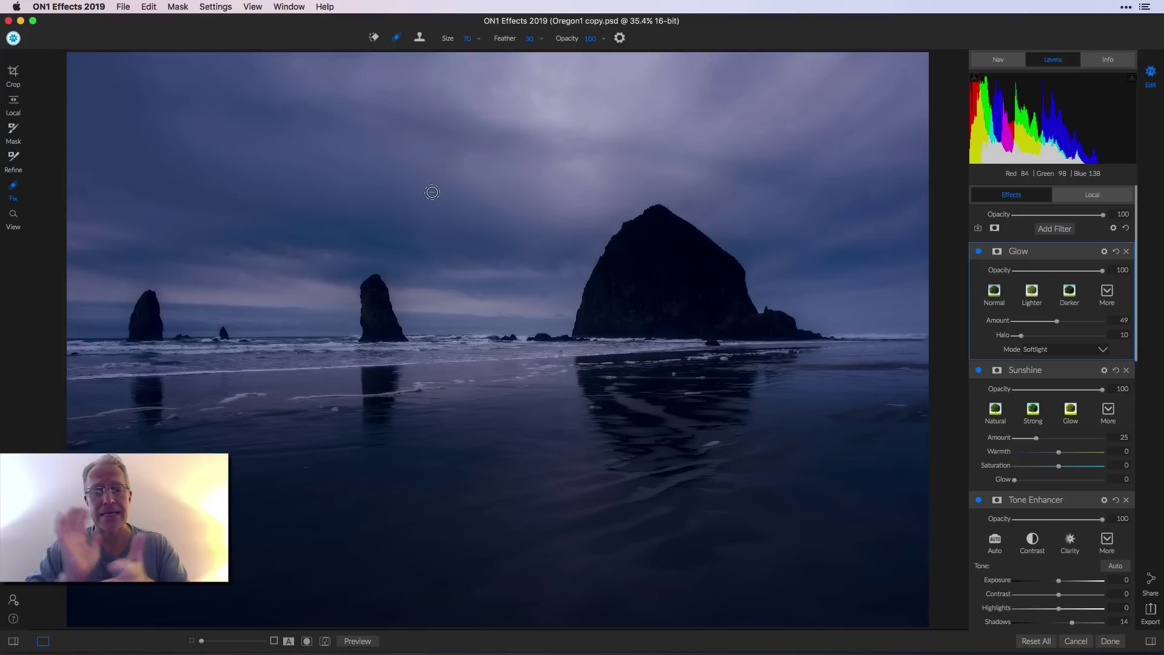
{"action": "left_click", "coordinate": [362, 641]}
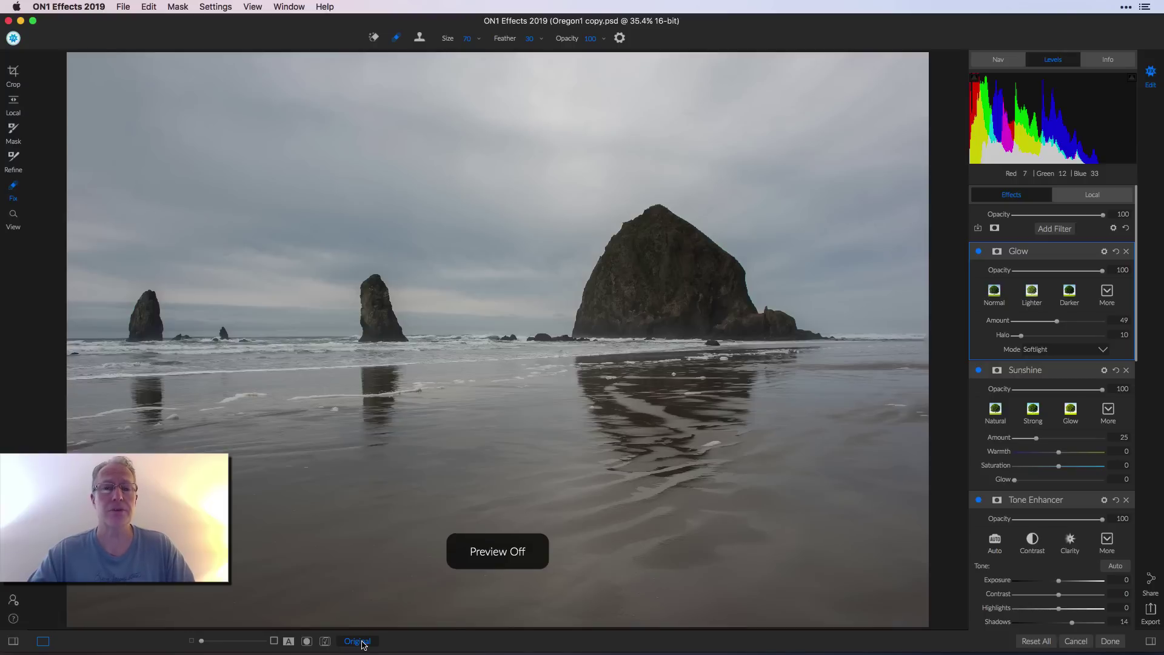
{"action": "left_click", "coordinate": [362, 641]}
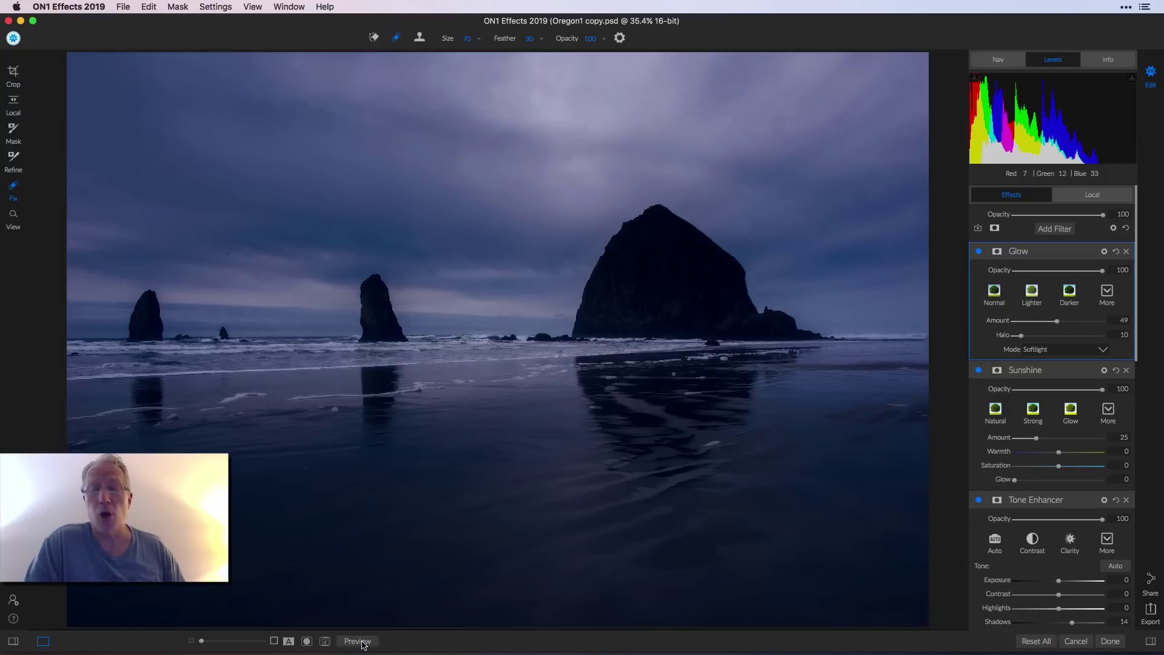